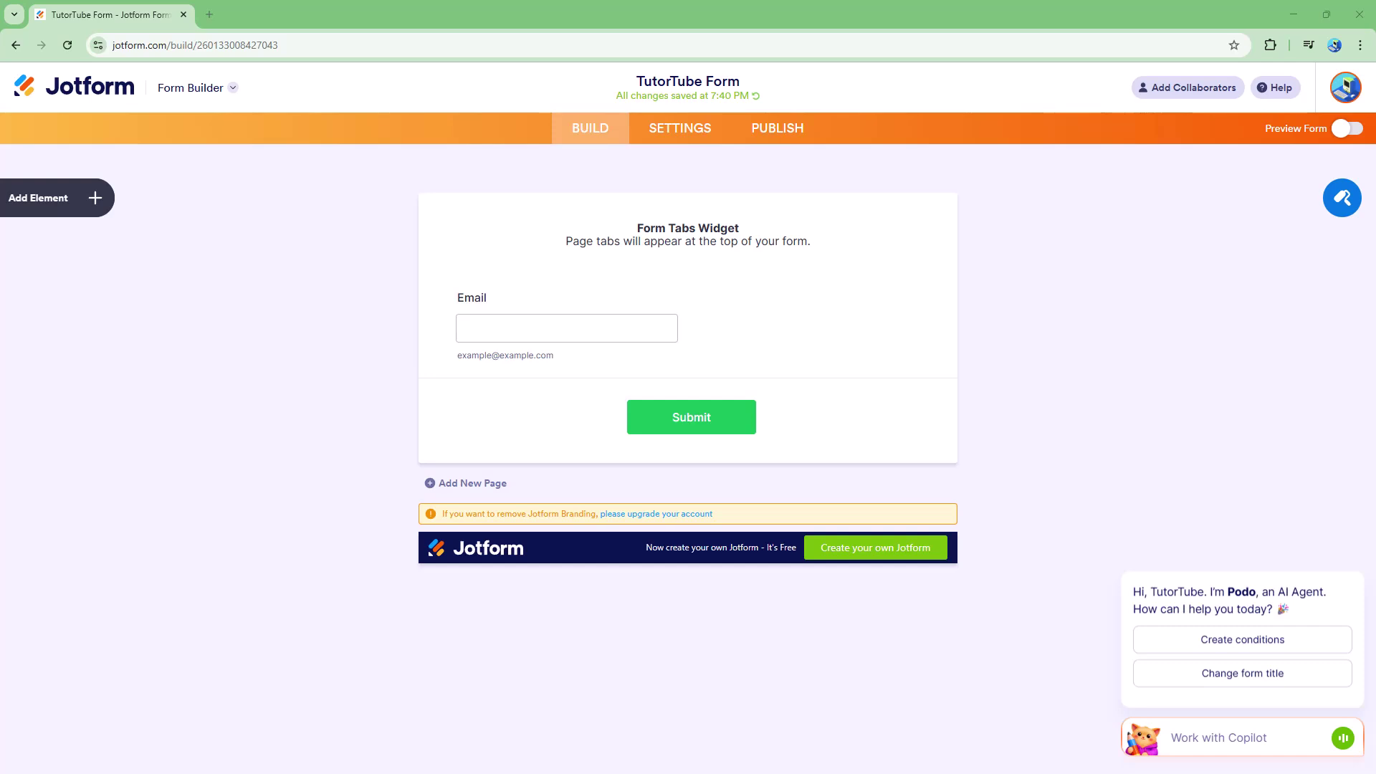
# Step: Search the form widgets for "fancy" and add the Fancy Checkboxes widget to the form
pyautogui.click(61, 215)
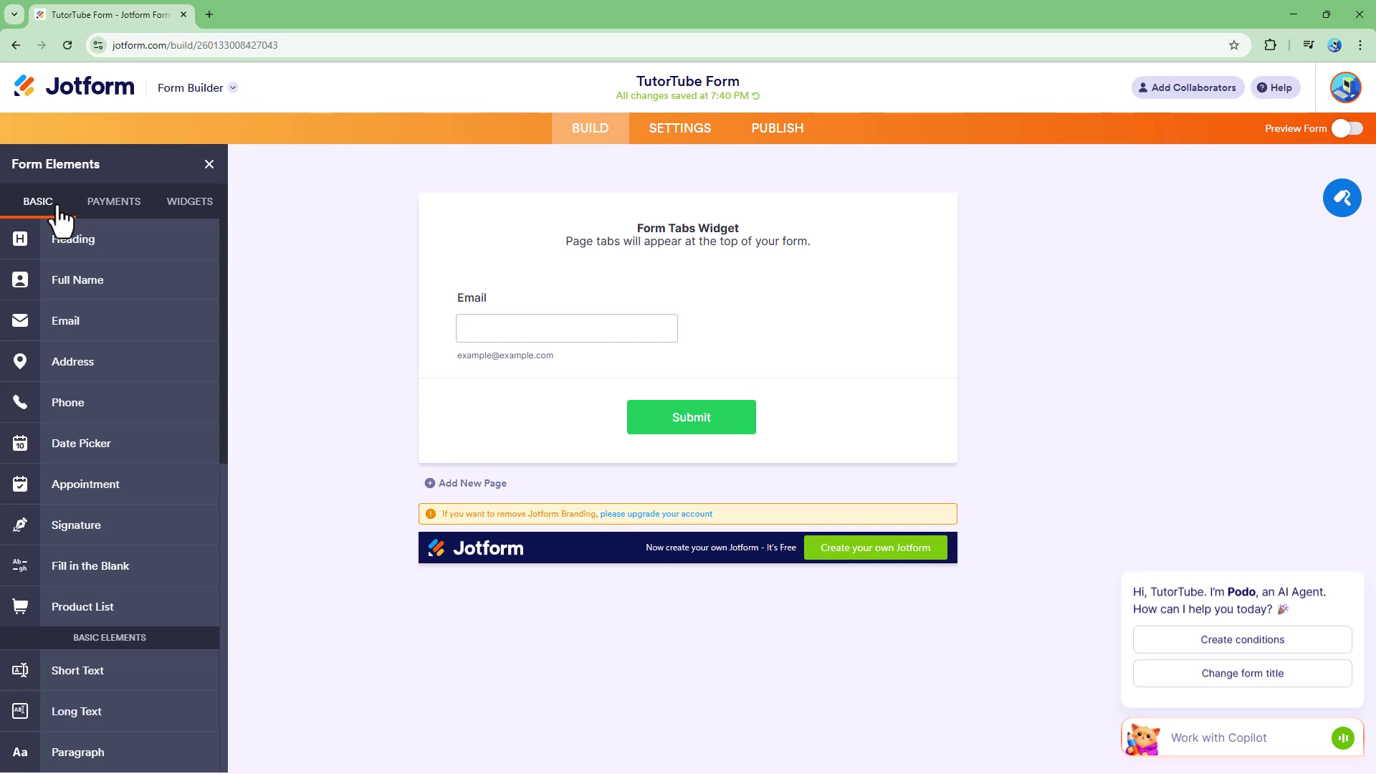
pyautogui.click(178, 215)
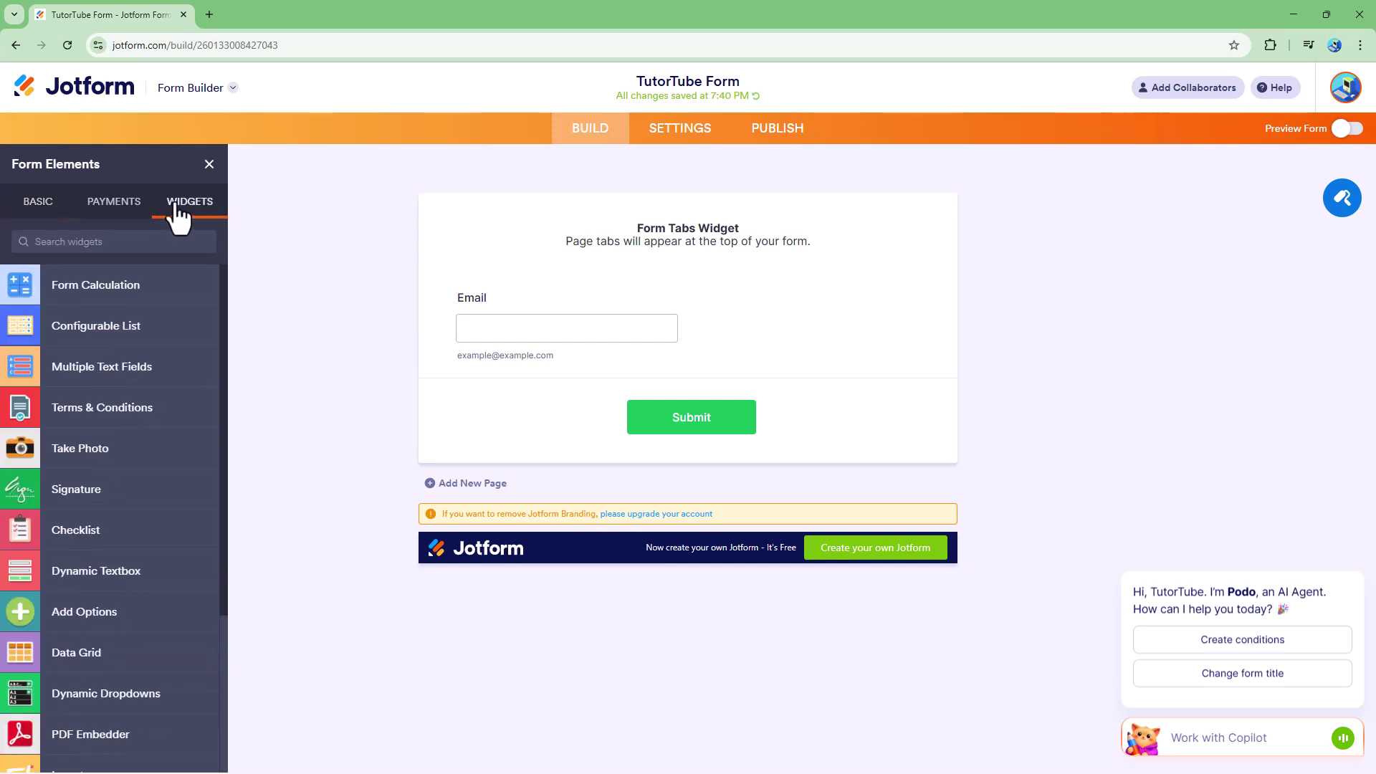
pyautogui.click(94, 241)
pyautogui.write('fancy')
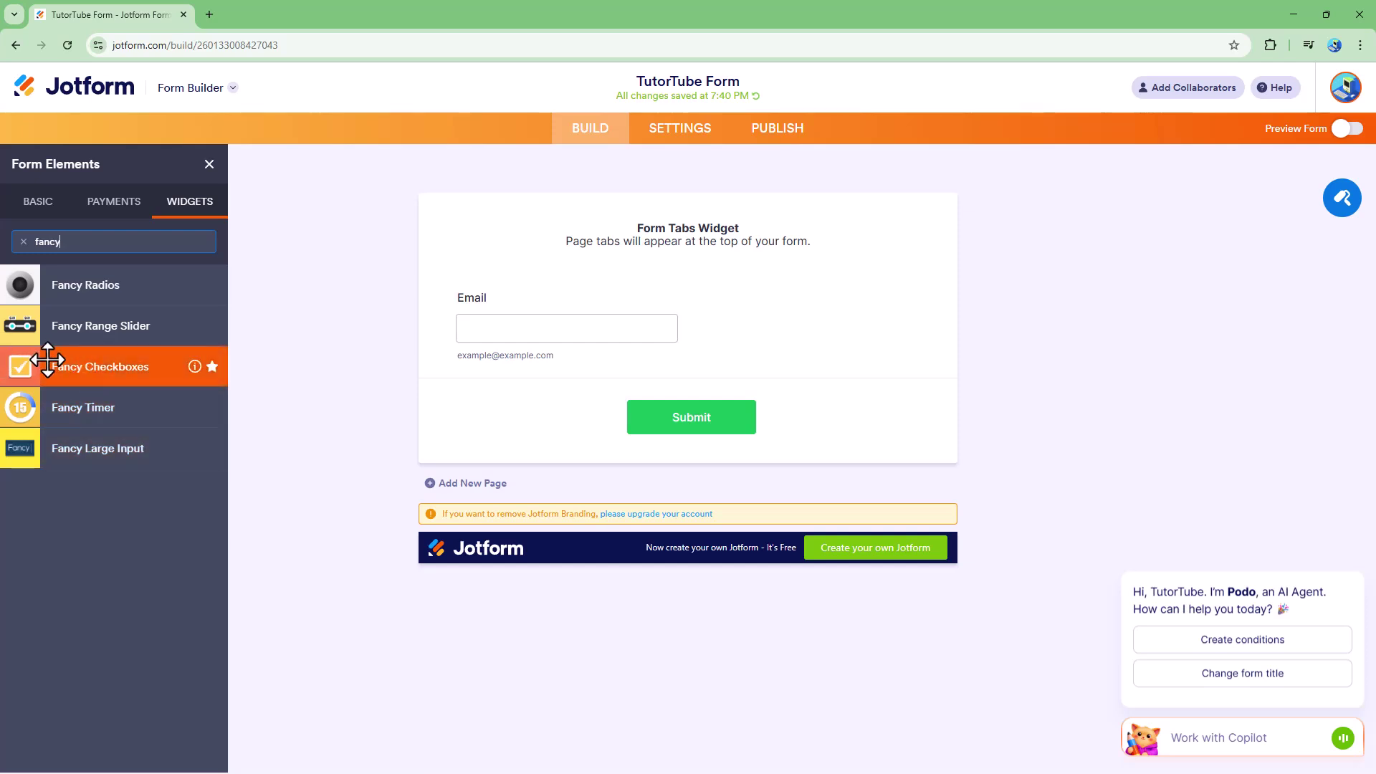
pyautogui.click(97, 366)
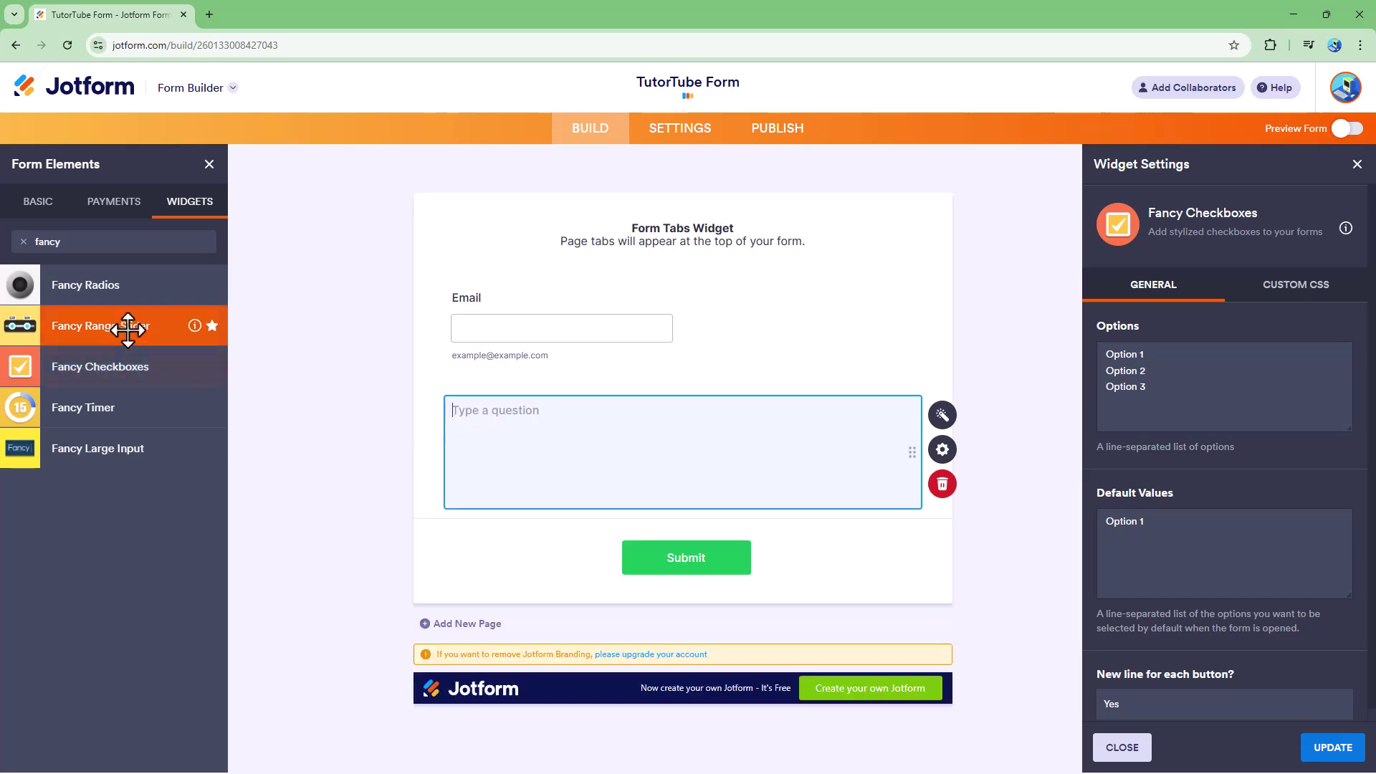
# Step: Add the Fancy Range Slider, Fancy Radios, Fancy Timer and Fancy Large Input widgets to the form
pyautogui.click(122, 324)
pyautogui.click(132, 233)
pyautogui.click(127, 359)
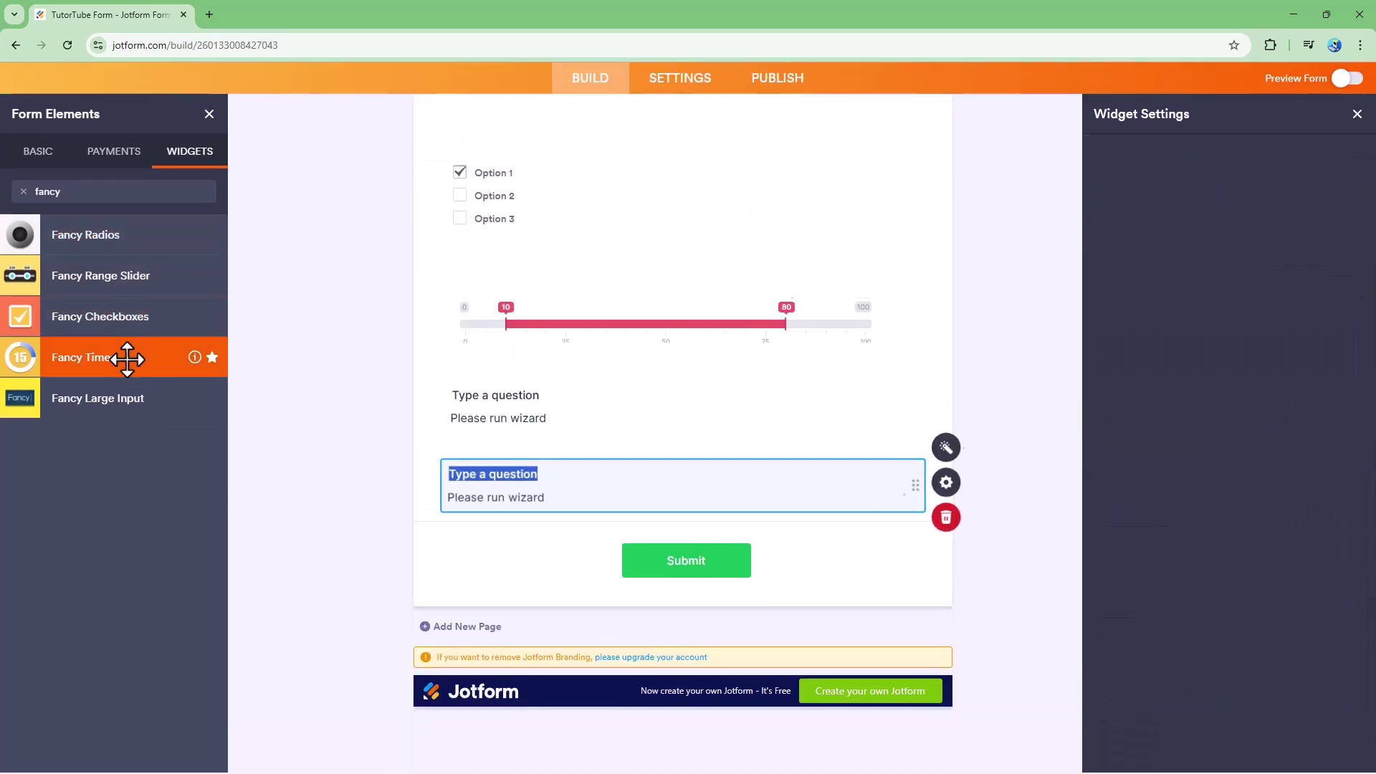
pyautogui.click(114, 408)
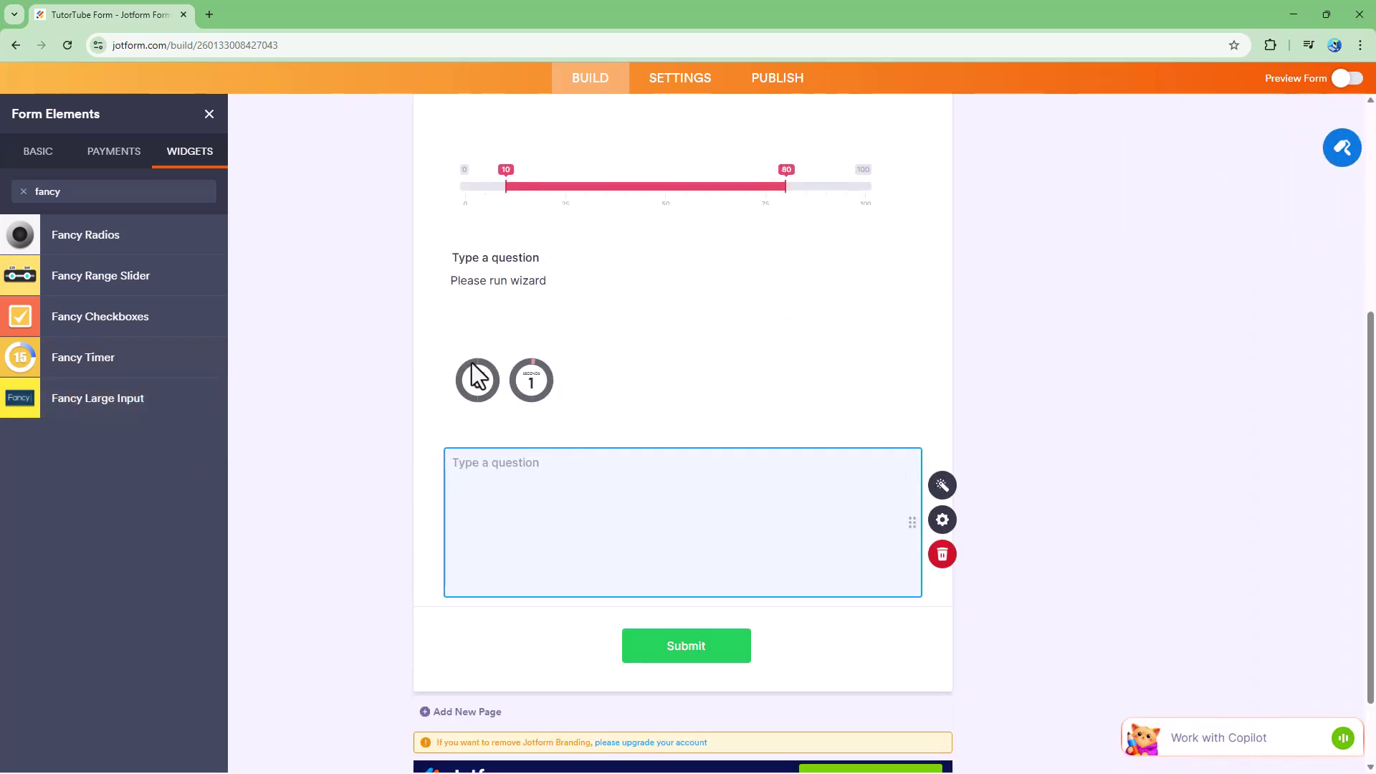
pyautogui.click(550, 466)
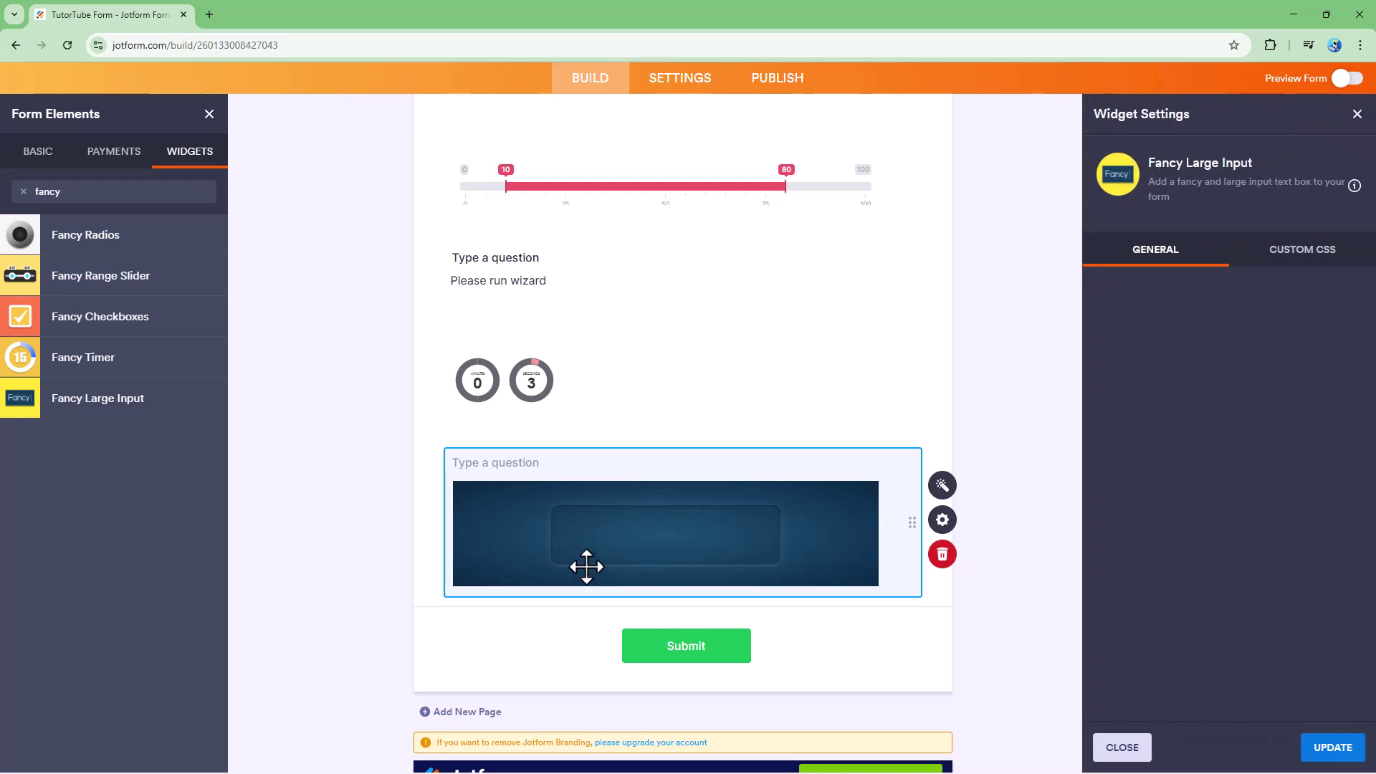
pyautogui.scroll(5, 667, 466)
pyautogui.scroll(-4, 695, 470)
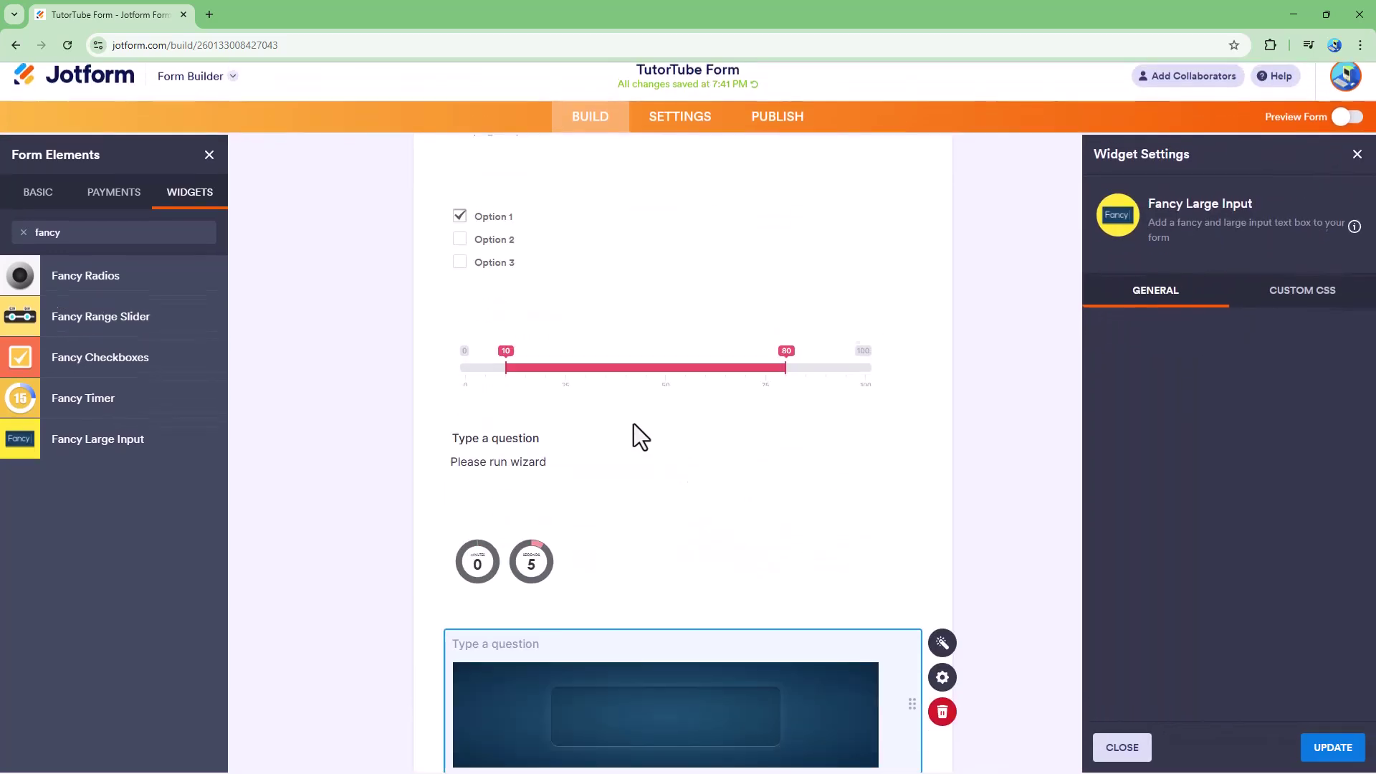
# Step: Replace the Fancy Checkboxes options with Pizza, Burger, Potato and Water, each on its own line
pyautogui.click(574, 187)
pyautogui.moveTo(1192, 356); pyautogui.dragTo(1085, 287)
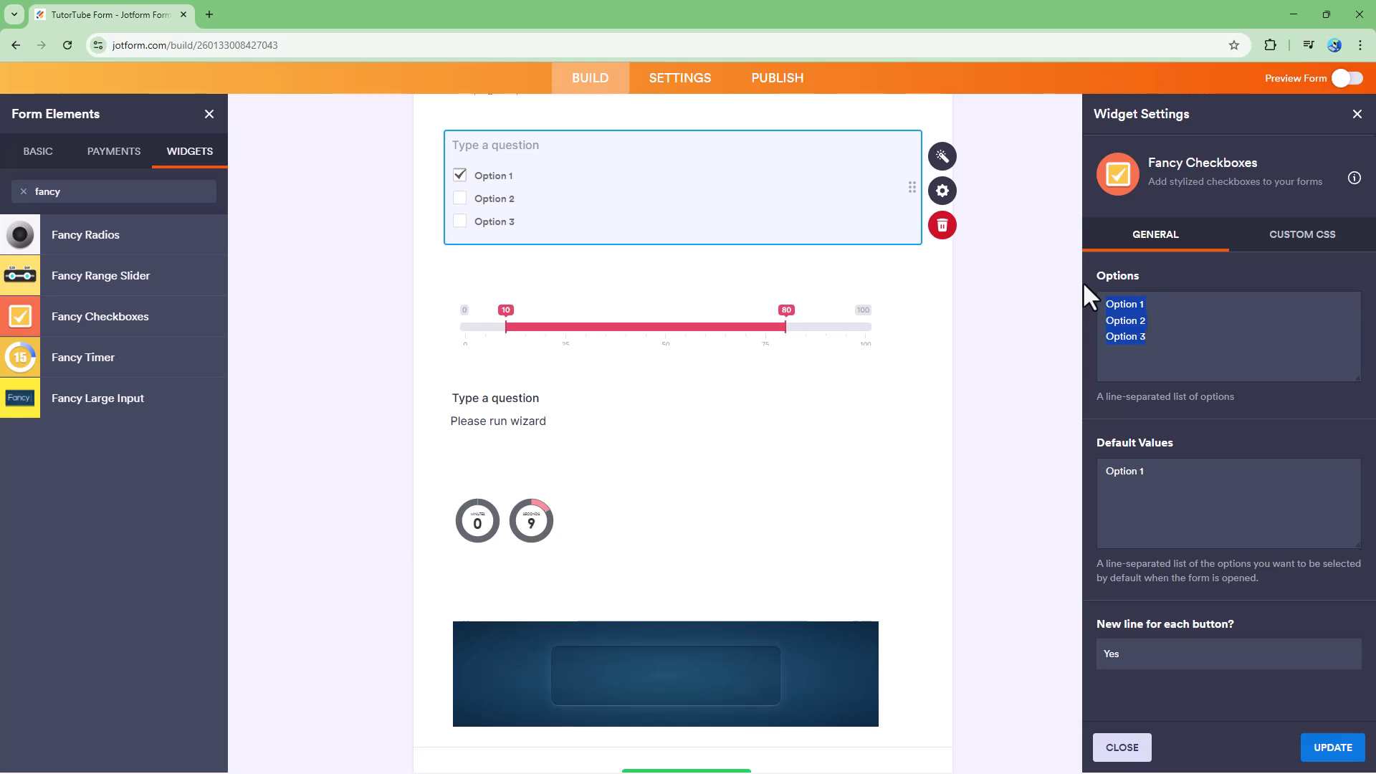
pyautogui.write('Pi')
pyautogui.write('izza')
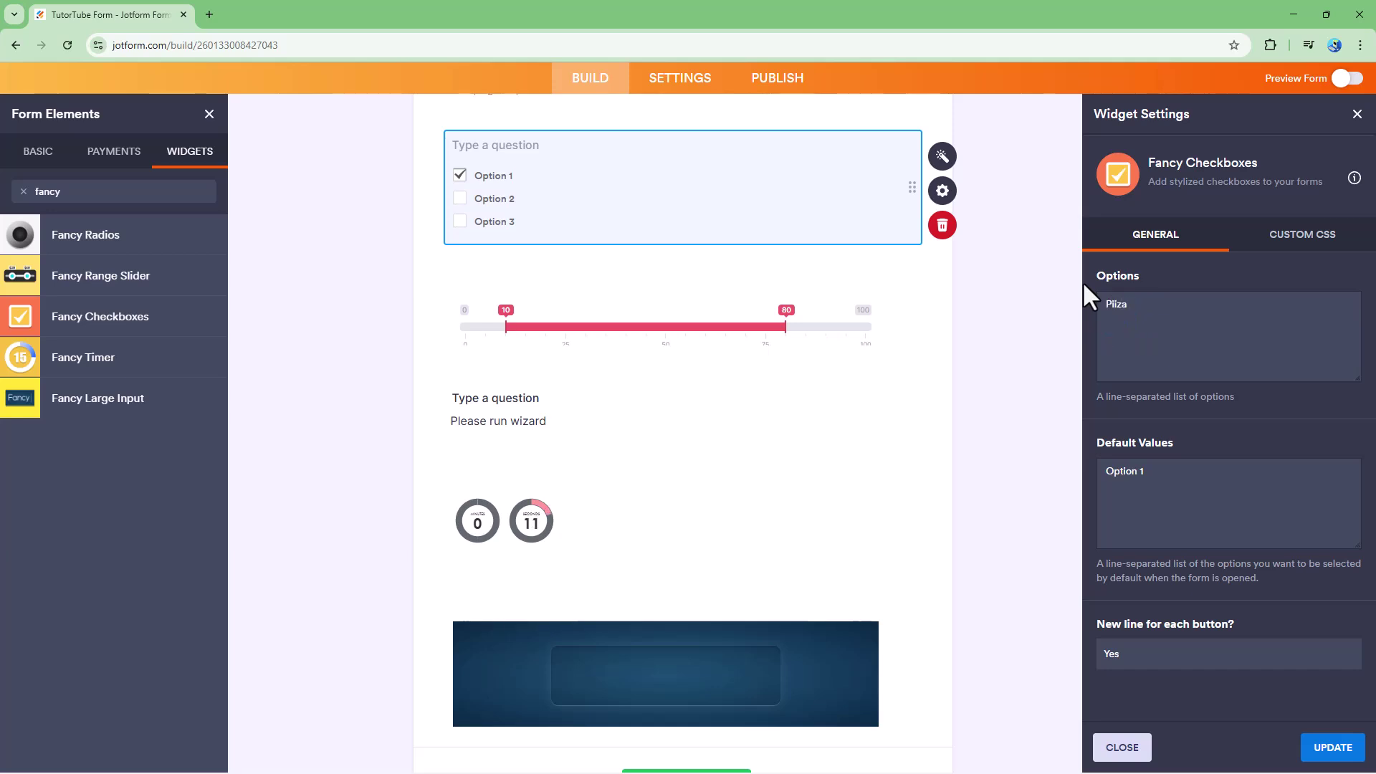
pyautogui.press('BackSpace')
pyautogui.write('za')
pyautogui.press('Return')
pyautogui.write('Burger')
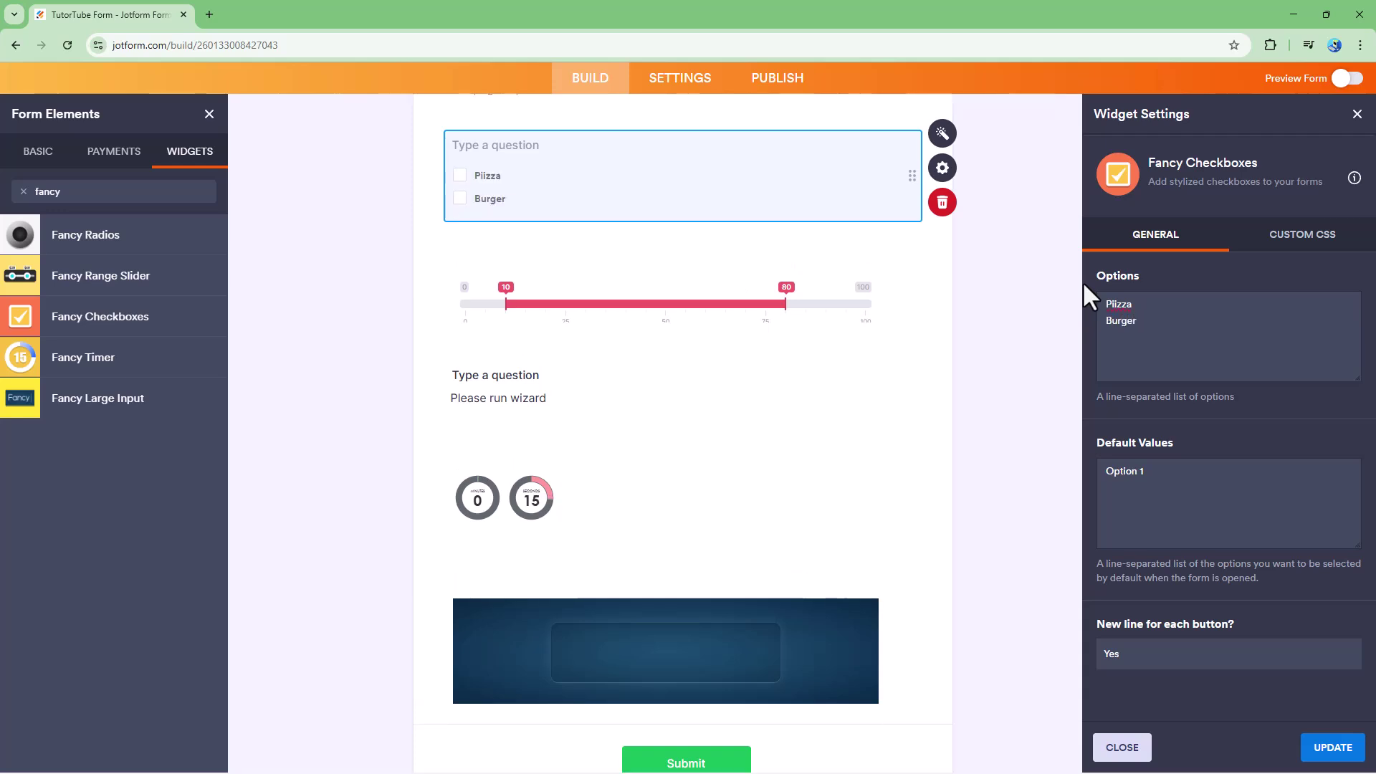
pyautogui.click(1115, 304)
pyautogui.press('BackSpace')
pyautogui.write('Potato')
pyautogui.press('Return')
pyautogui.write('WE')
pyautogui.press('BackSpace')
pyautogui.write('Water')
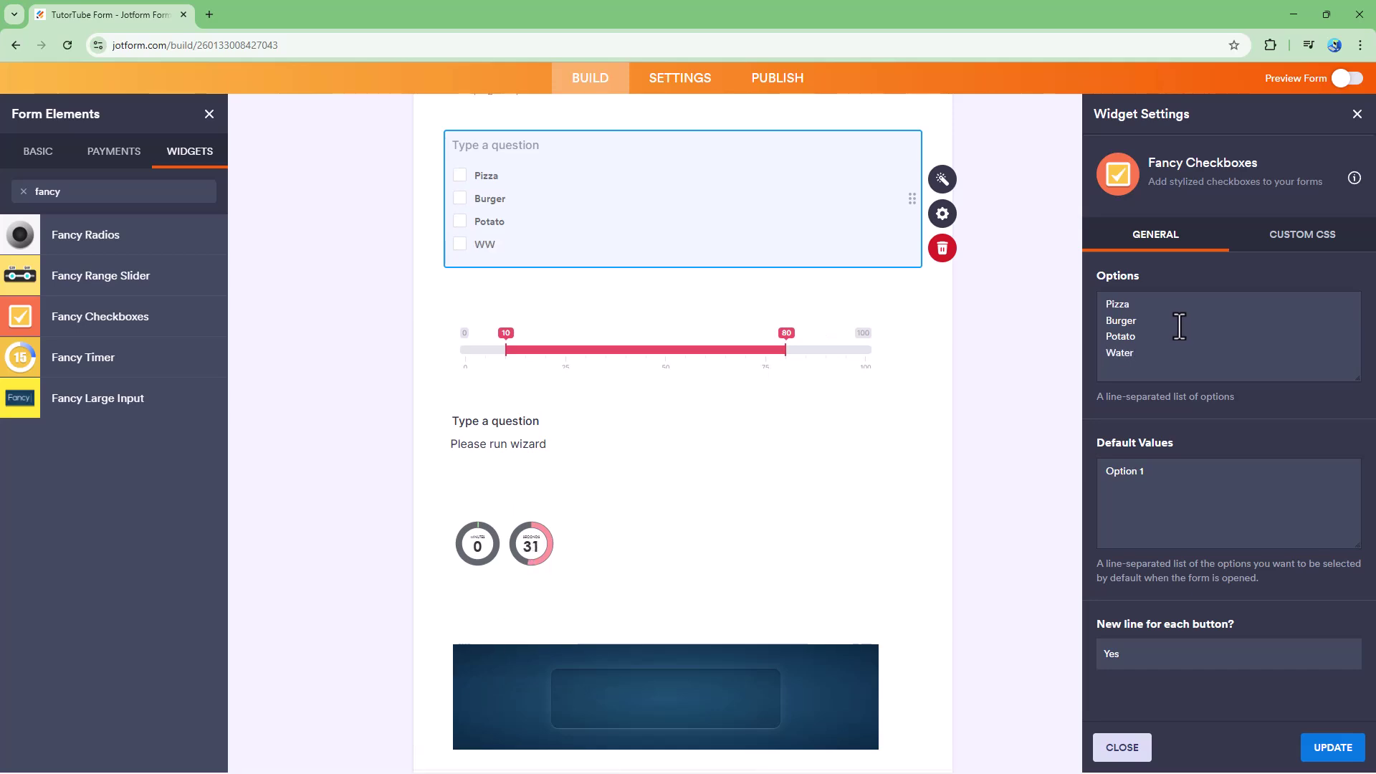
# Step: Set the default value of the Fancy Checkboxes to Pizza
pyautogui.moveTo(1161, 482); pyautogui.dragTo(1002, 455)
pyautogui.write('Piiza')
pyautogui.click(1116, 471)
pyautogui.press('BackSpace')
pyautogui.write('zza')
pyautogui.click(1178, 343)
# Step: Title the checkbox question "Select the food you want" and save the widget settings
pyautogui.click(527, 147)
pyautogui.write('Select th')
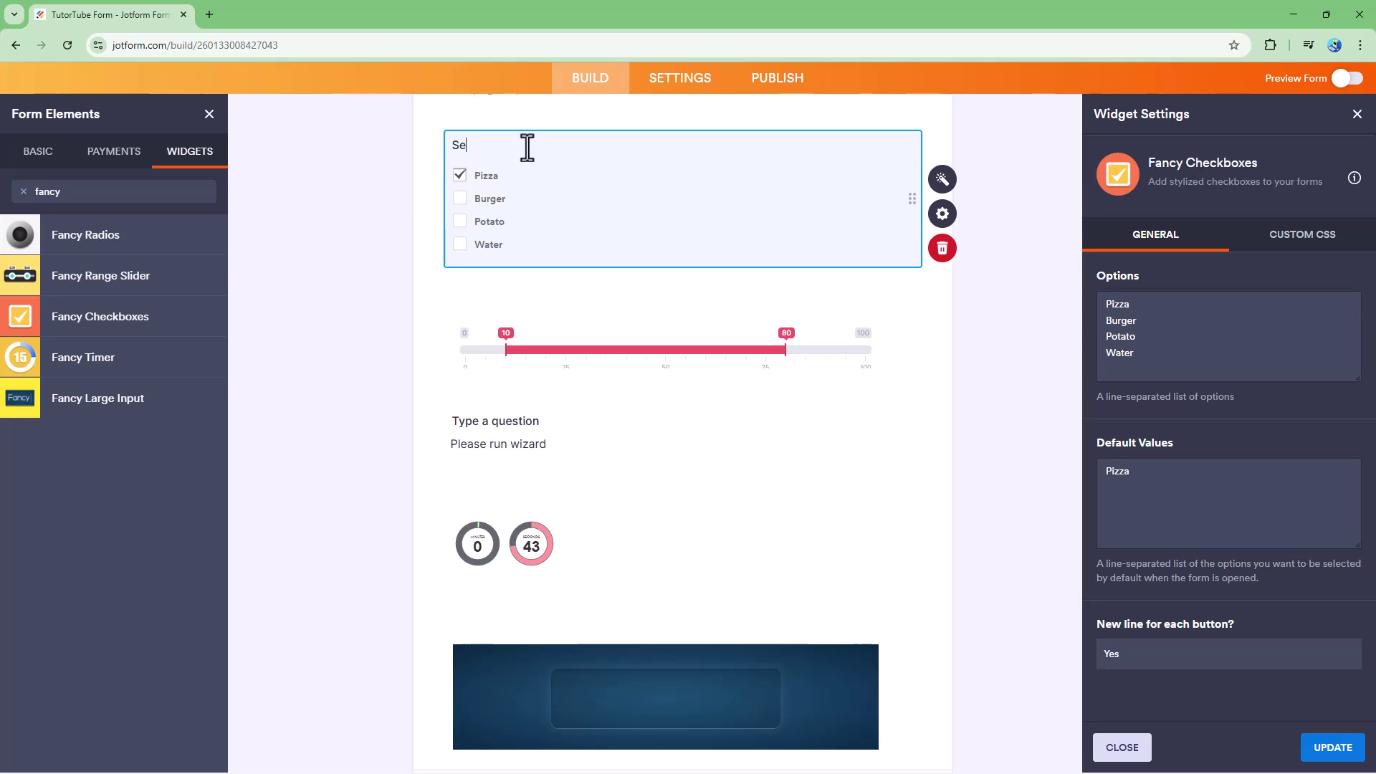
pyautogui.press('BackSpace')
pyautogui.press('BackSpace')
pyautogui.write('the food you want')
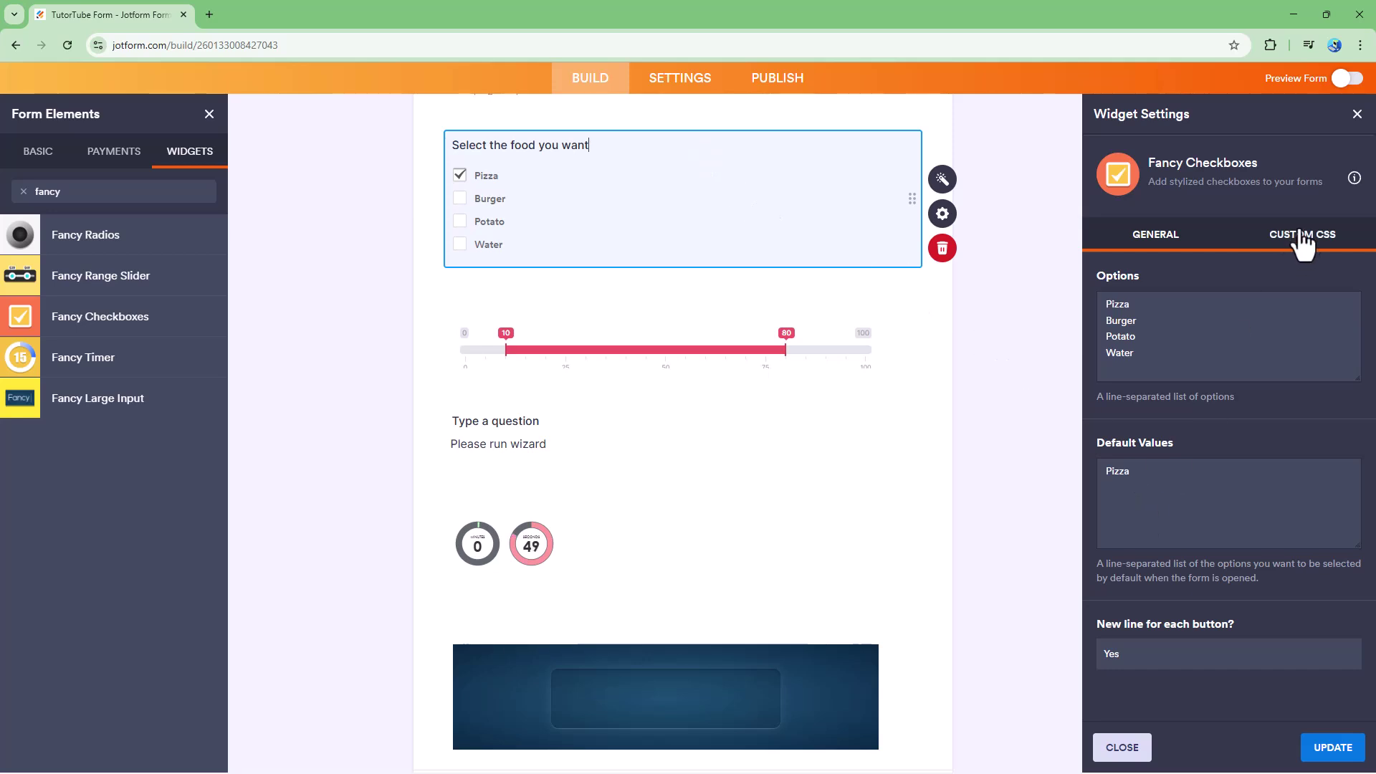
pyautogui.click(1330, 747)
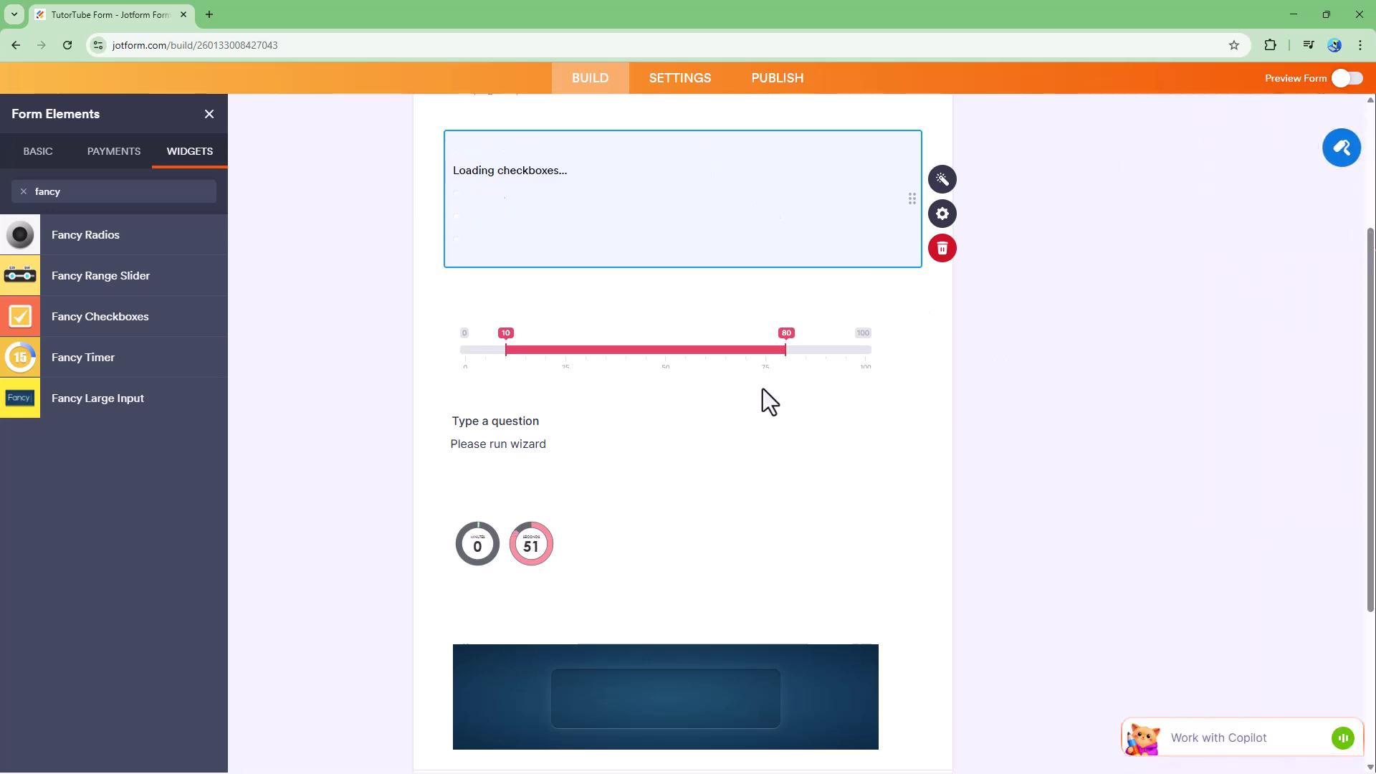
# Step: Open the Fancy Range Slider's settings and switch its slider type to single and back to double
pyautogui.click(906, 326)
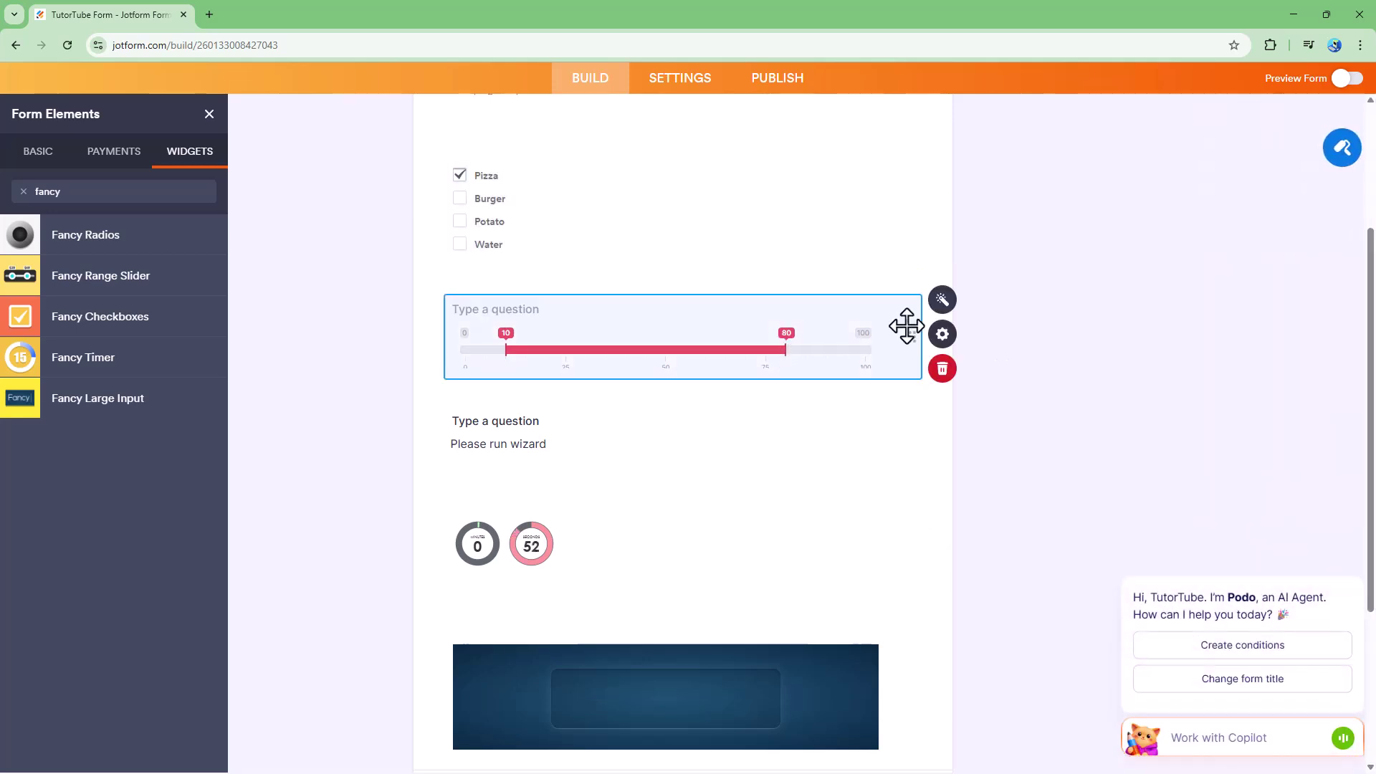
pyautogui.click(943, 301)
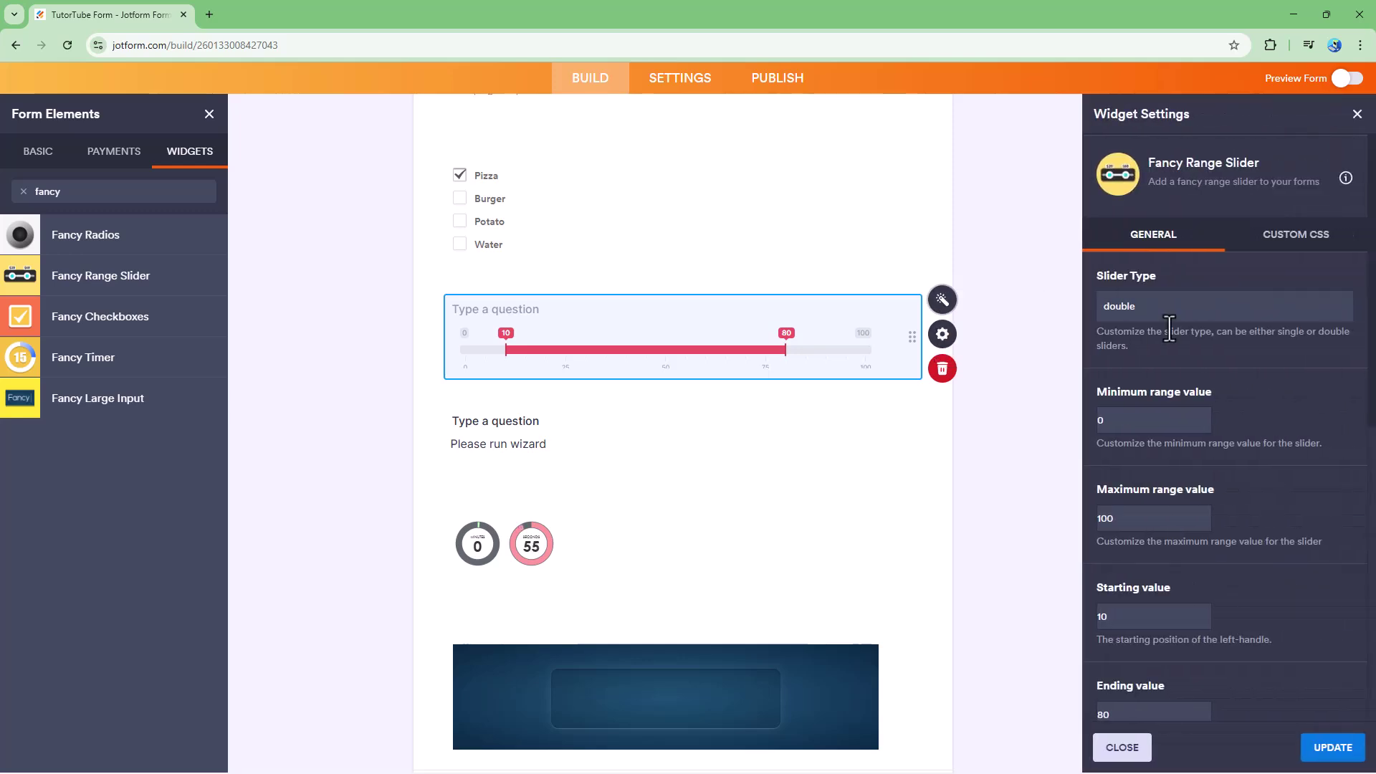
pyautogui.click(1154, 309)
pyautogui.click(1136, 329)
pyautogui.click(1131, 308)
pyautogui.click(1141, 351)
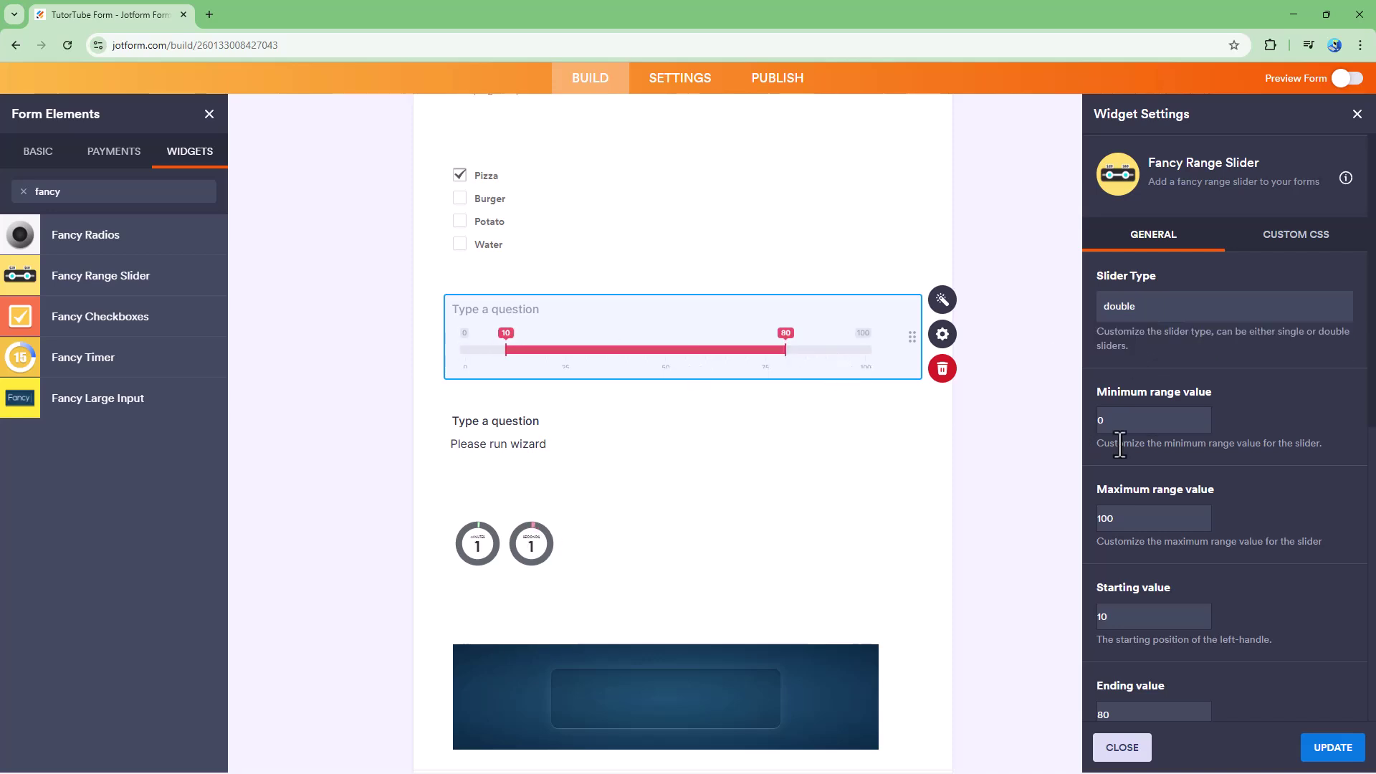
# Step: Set the slider's minimum range value to 20 and its maximum range value to 200
pyautogui.doubleClick(1141, 421)
pyautogui.write('20')
pyautogui.click(1098, 519)
pyautogui.press('BackSpace')
pyautogui.write('2')
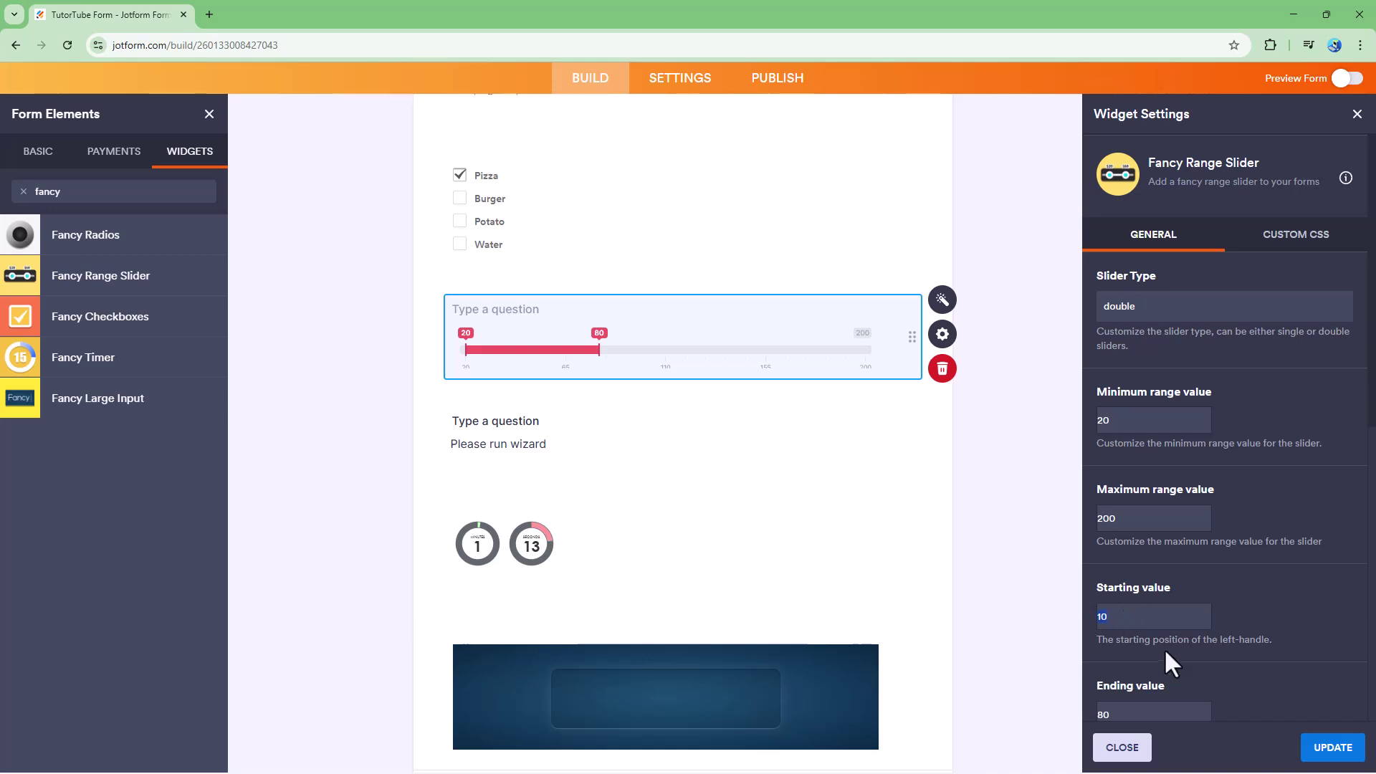
# Step: Set the range slider's stepping value to 10
pyautogui.scroll(-3, 1132, 662)
pyautogui.doubleClick(1125, 500)
pyautogui.doubleClick(1140, 598)
pyautogui.scroll(-3, 1139, 598)
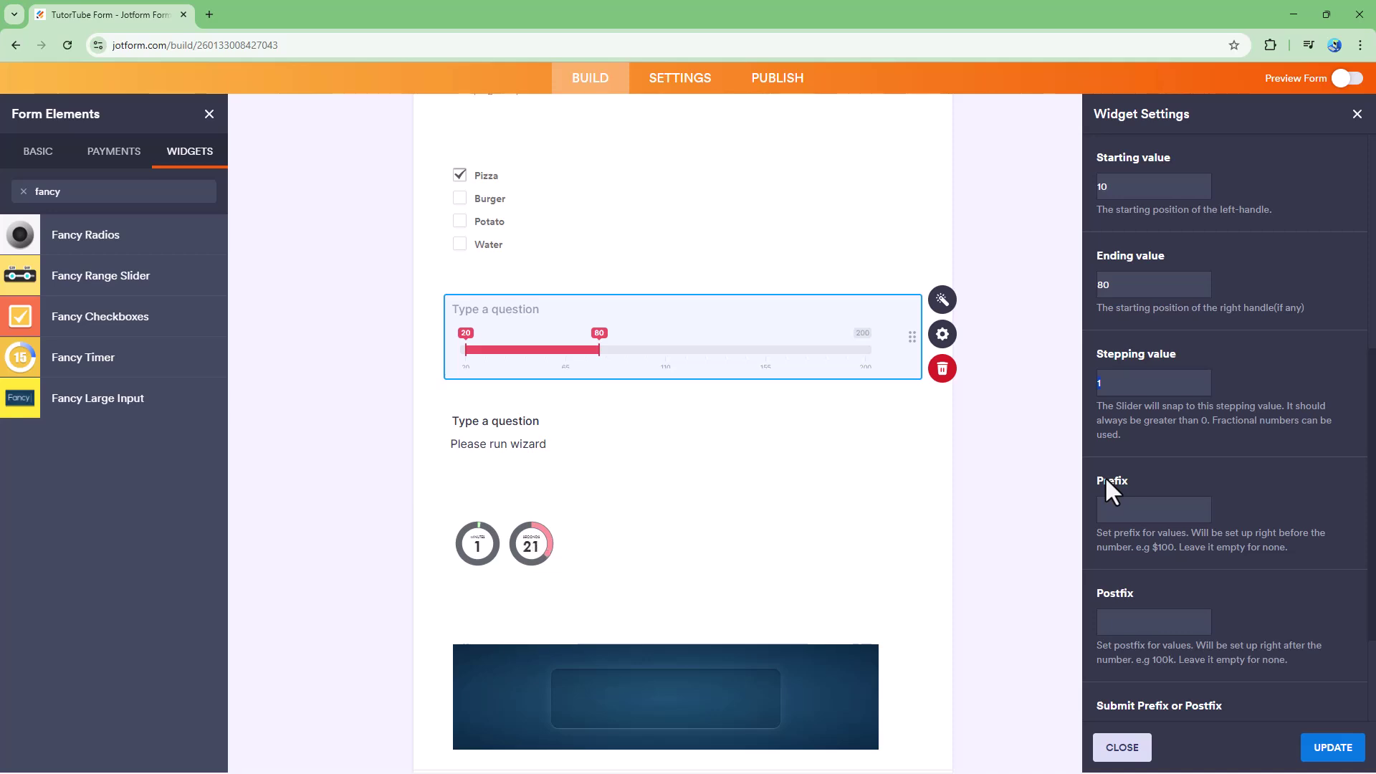
pyautogui.write('10')
# Step: Give the range slider values the prefix "Coins" and the postfix "|-"
pyautogui.click(1193, 515)
pyautogui.moveTo(1135, 528); pyautogui.dragTo(1034, 513)
pyautogui.write('Coins')
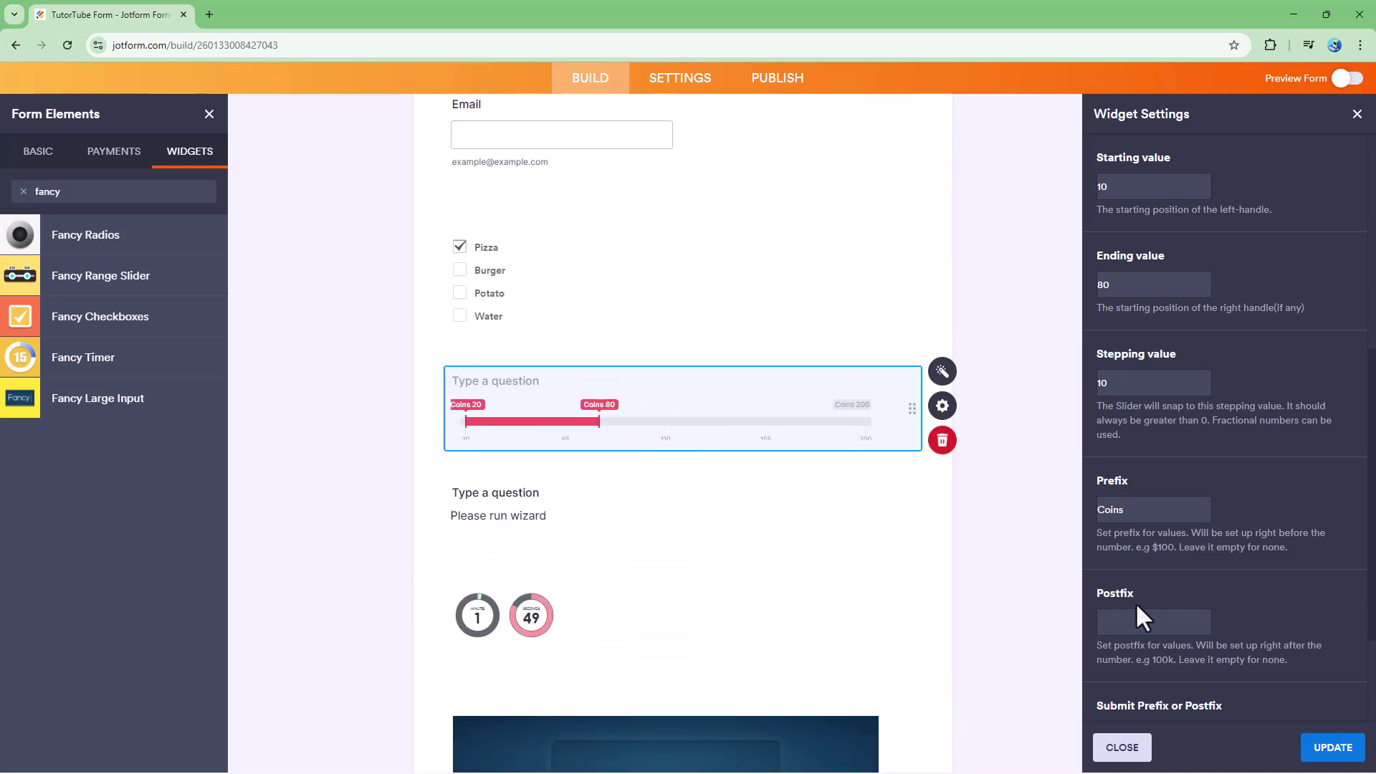
pyautogui.click(1145, 623)
pyautogui.write('(')
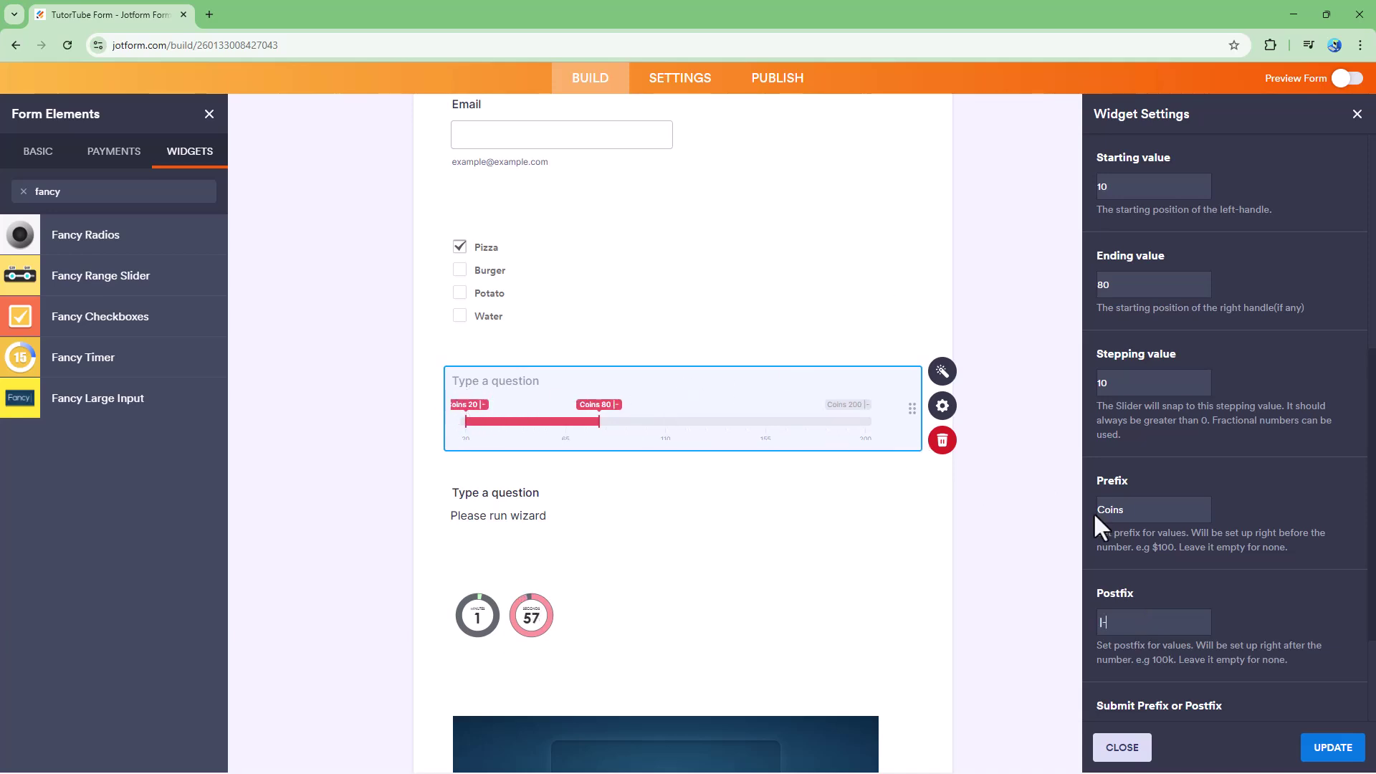
# Step: Set the range slider's Submit Prefix or Postfix option to Prefix
pyautogui.scroll(-3, 1184, 520)
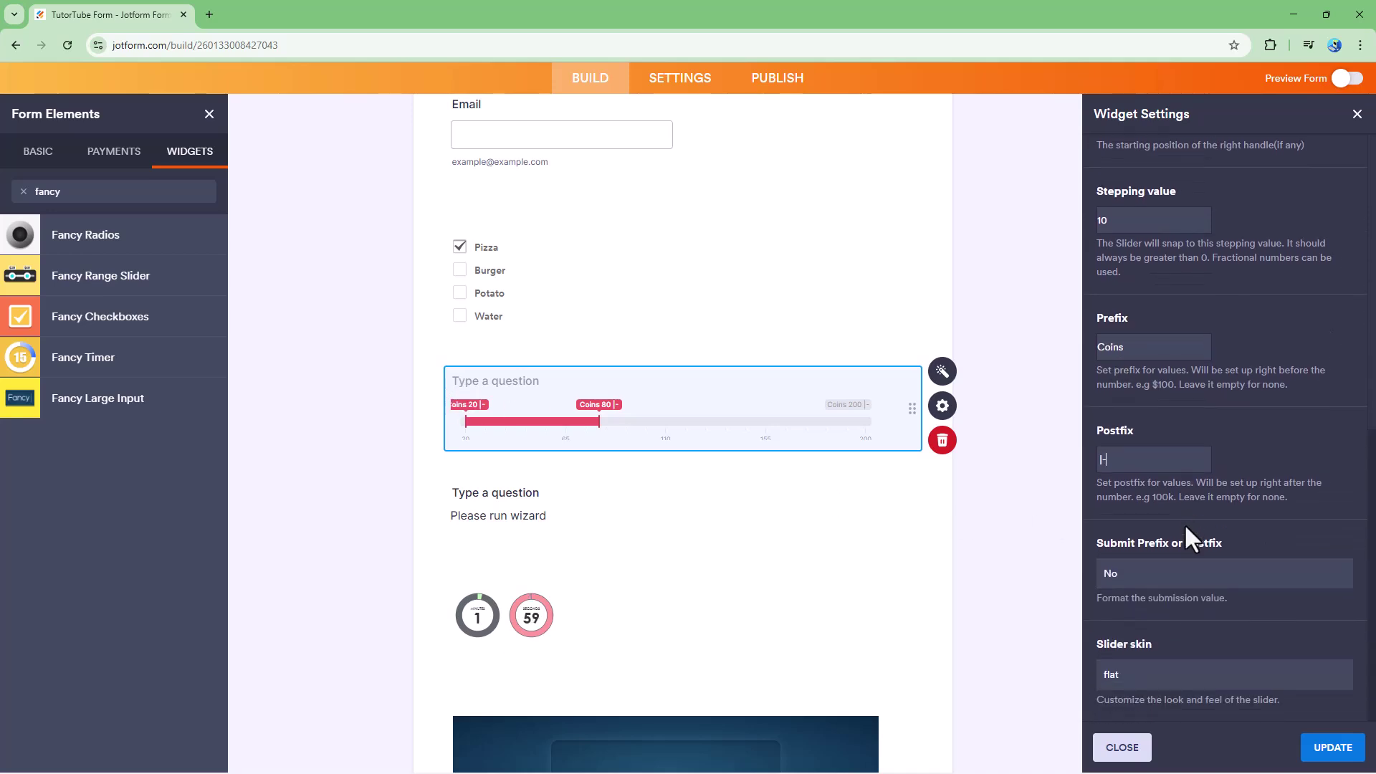
pyautogui.click(1158, 573)
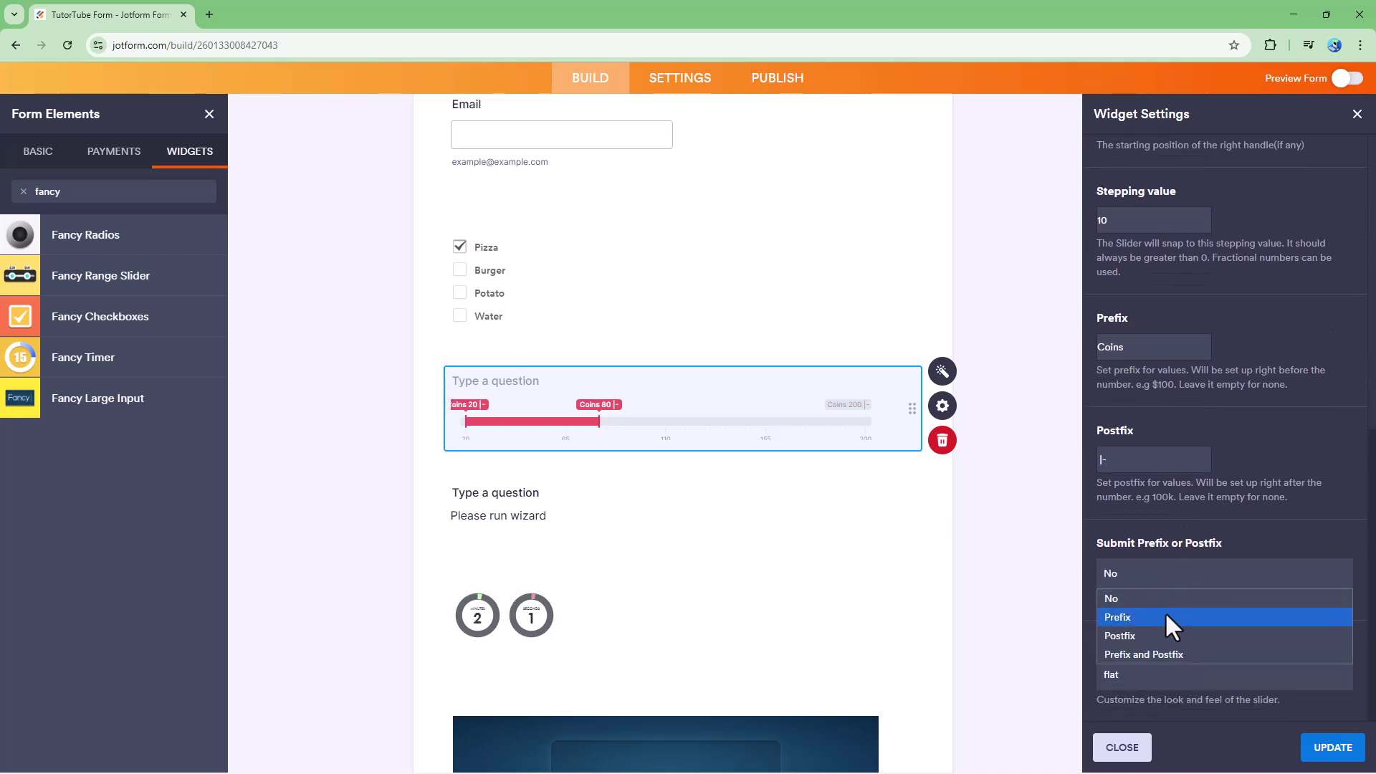
pyautogui.click(1184, 616)
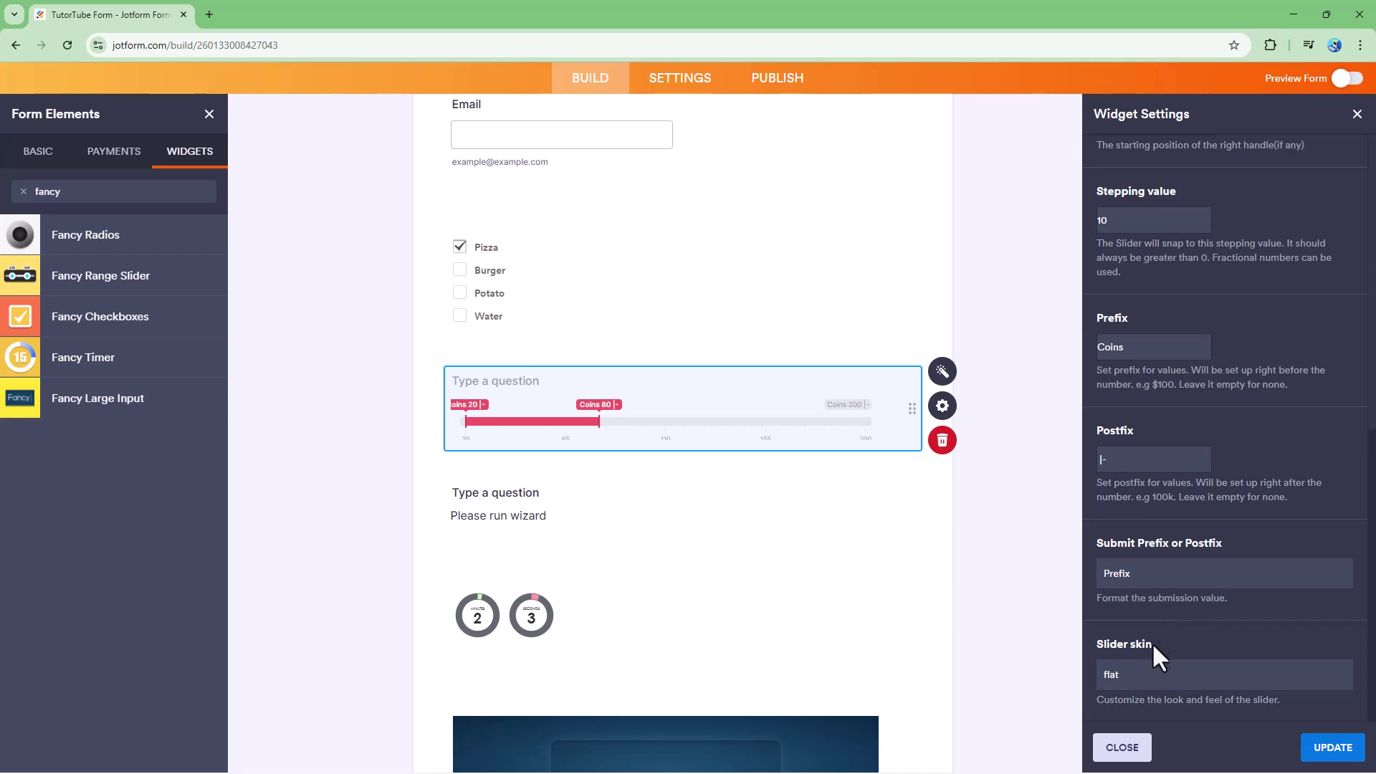
# Step: Try the elegant slider skin, choose simple instead, and save the range slider settings
pyautogui.click(1157, 674)
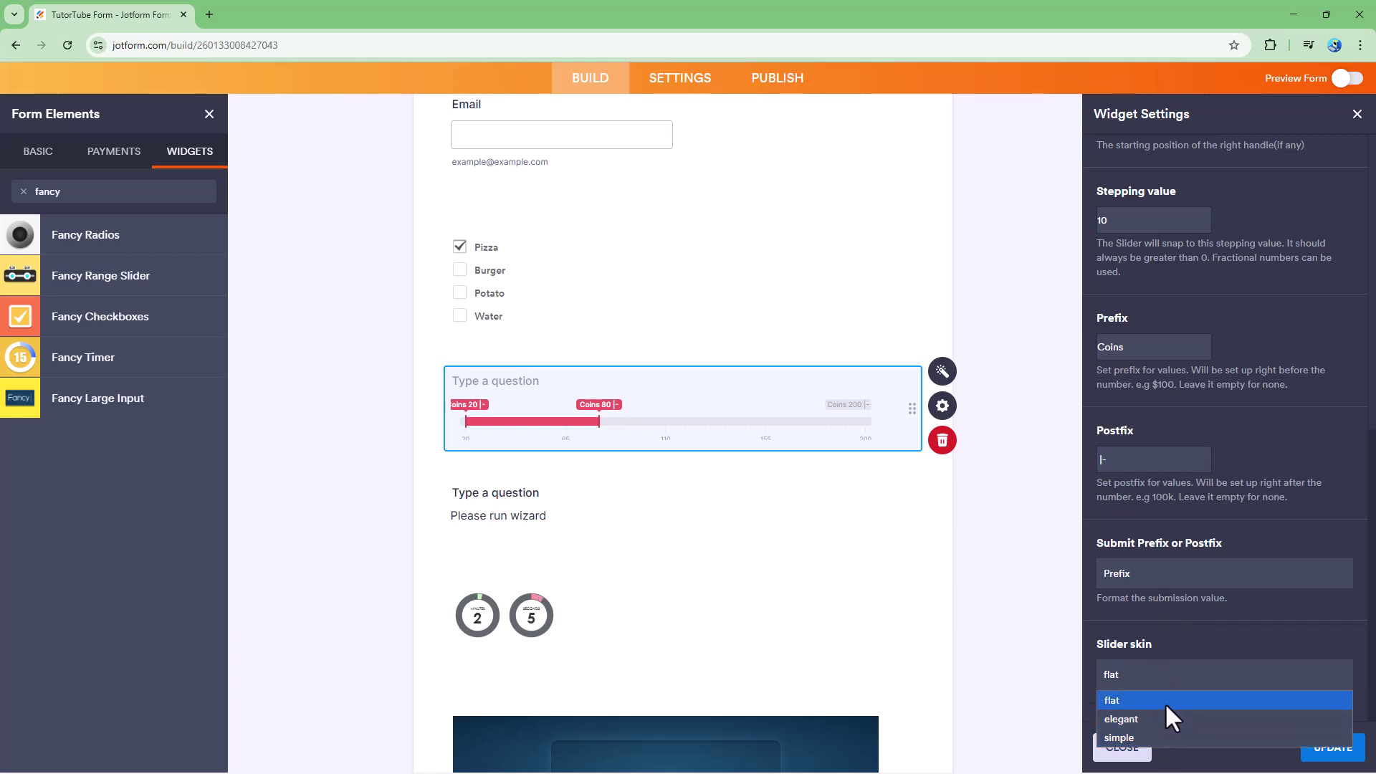
pyautogui.click(1164, 719)
pyautogui.click(1149, 683)
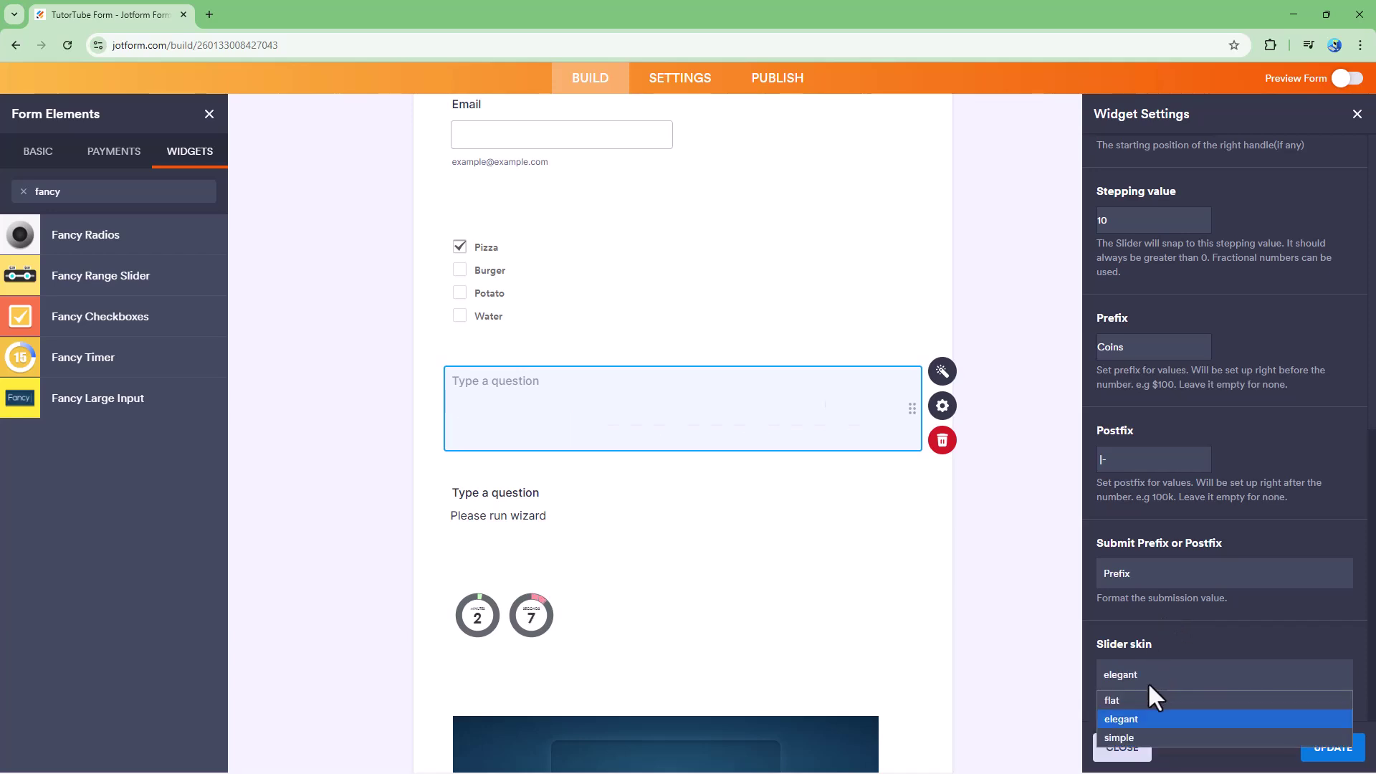
pyautogui.click(1150, 738)
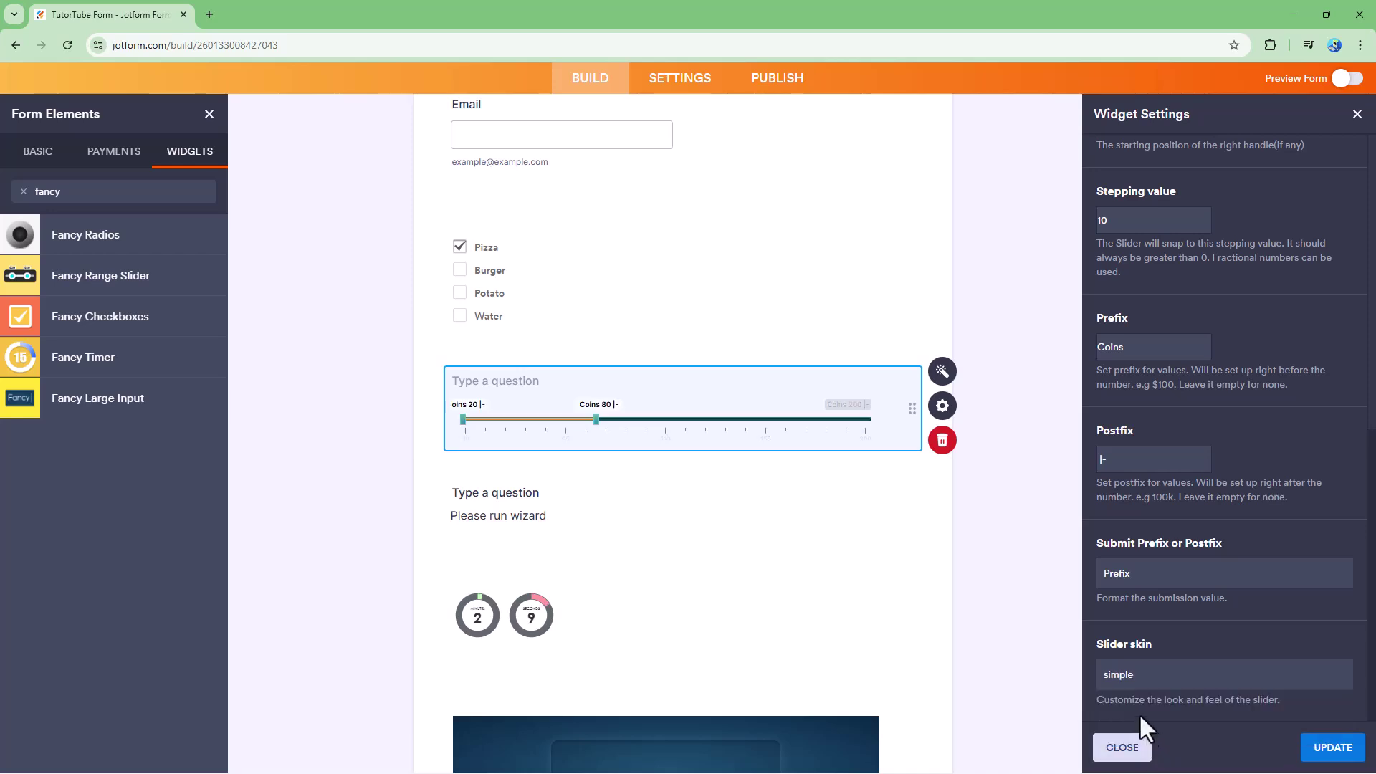
pyautogui.click(1321, 752)
# Step: Open the Fancy Radios settings and enter Male and Female as the options, one per line
pyautogui.click(583, 521)
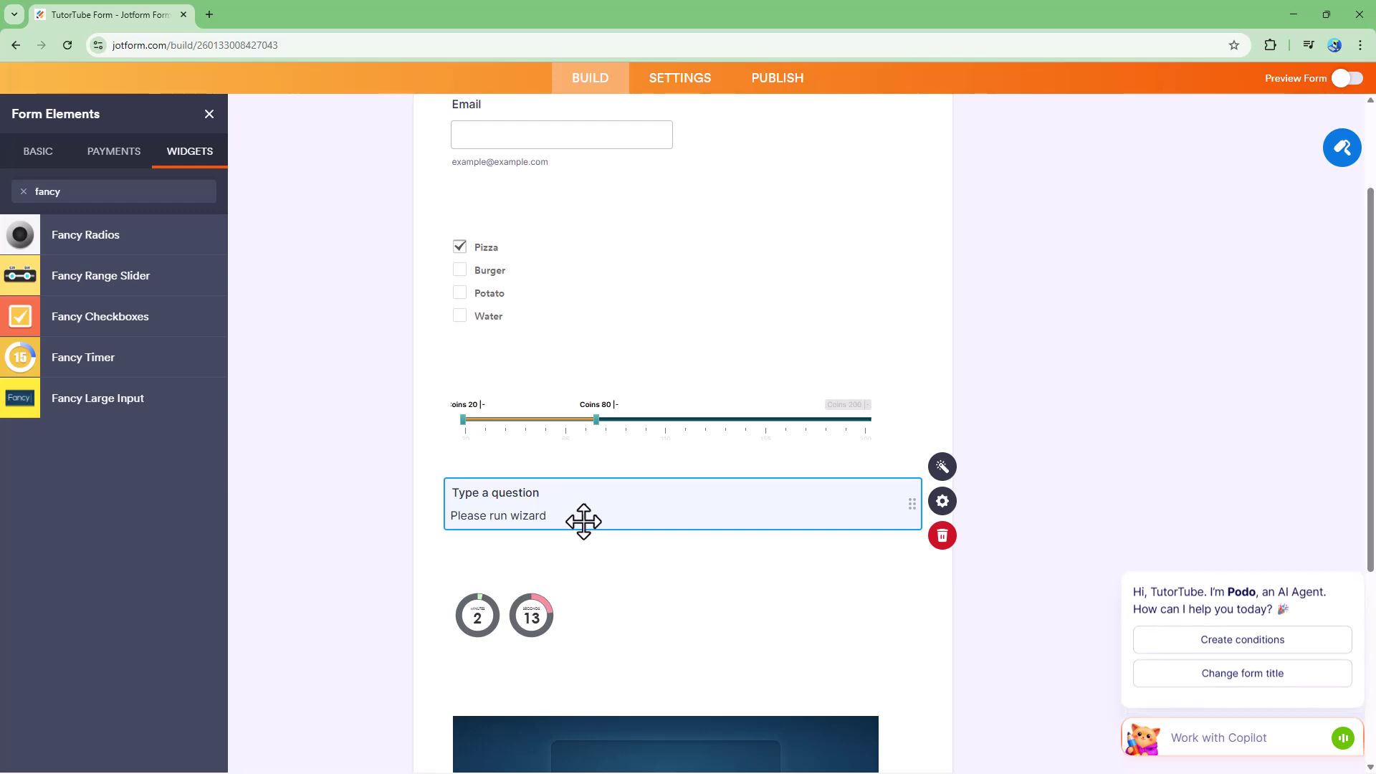
pyautogui.click(943, 475)
pyautogui.click(1323, 235)
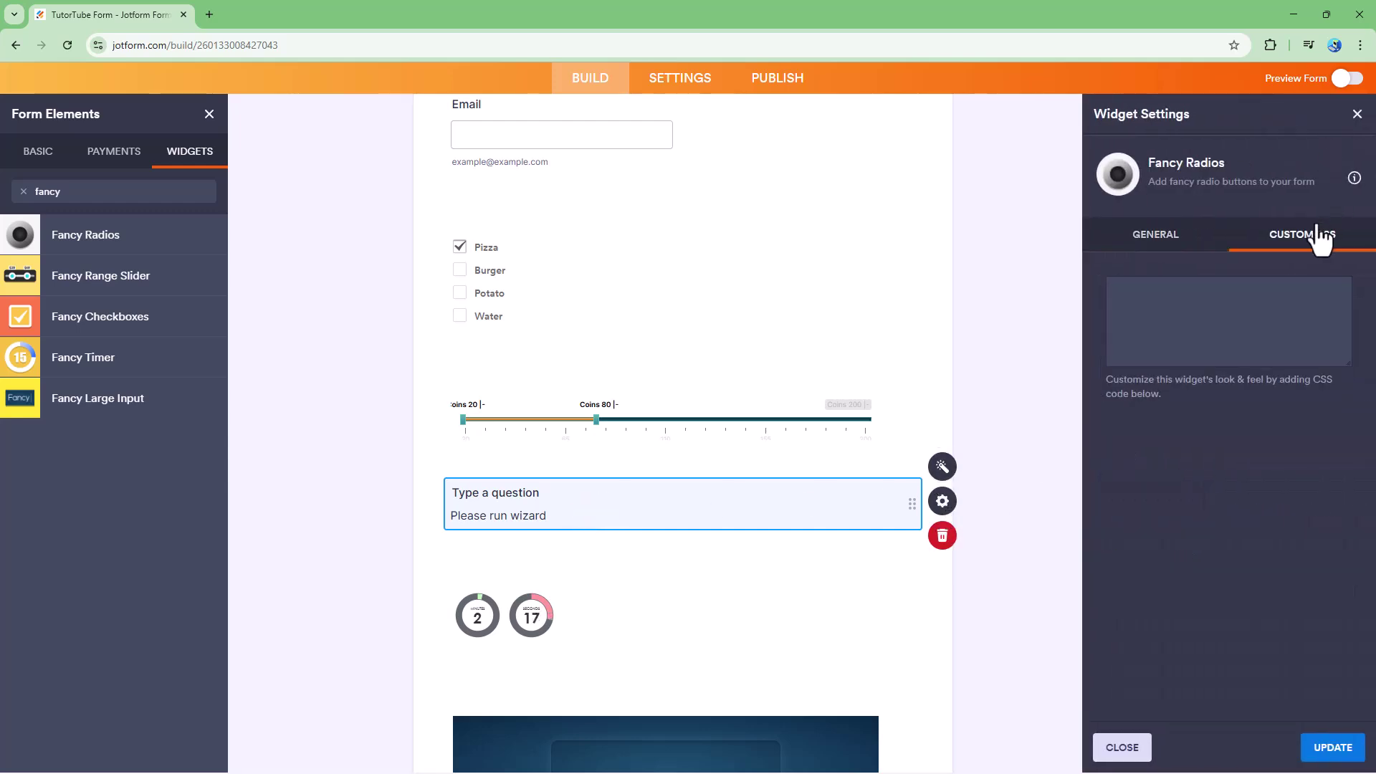
pyautogui.click(1197, 240)
pyautogui.click(1166, 358)
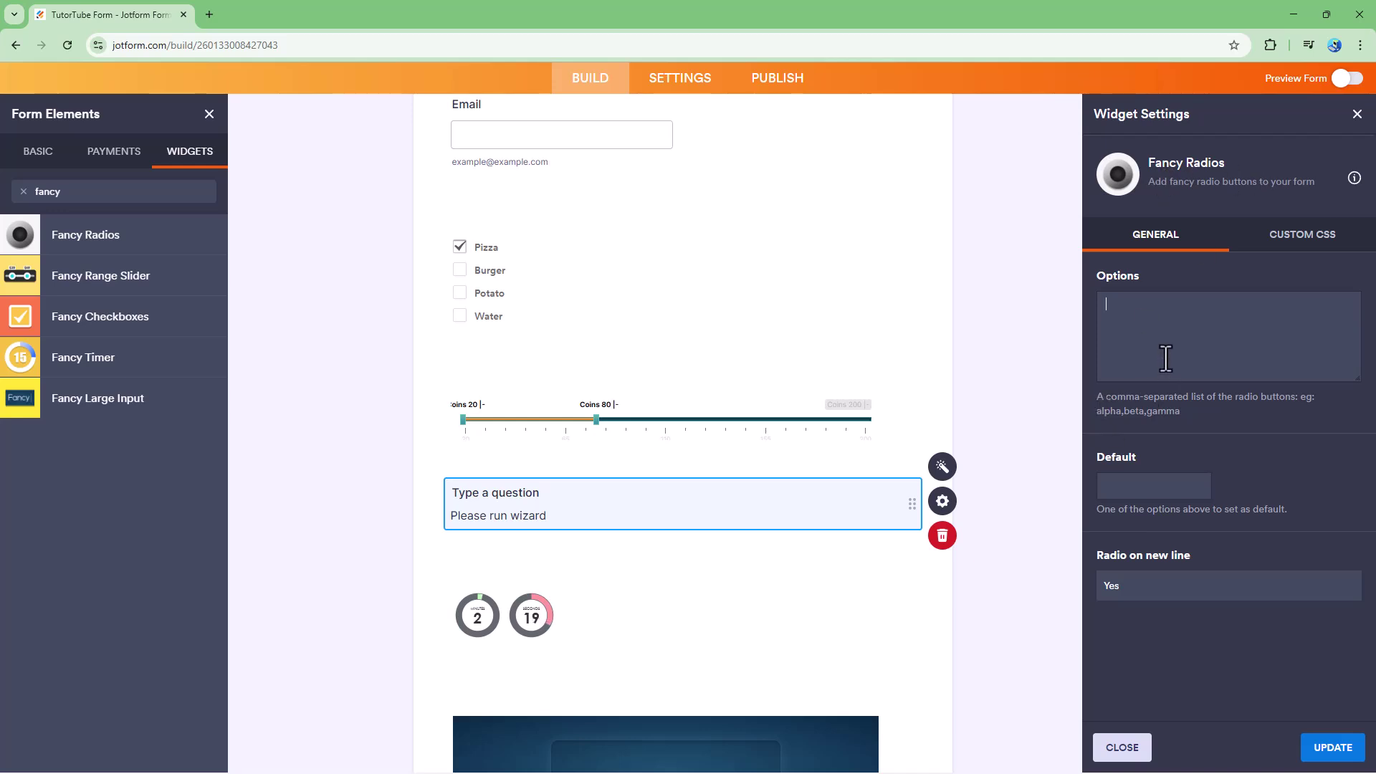
pyautogui.write('Male')
pyautogui.press('Return')
pyautogui.write('Famale')
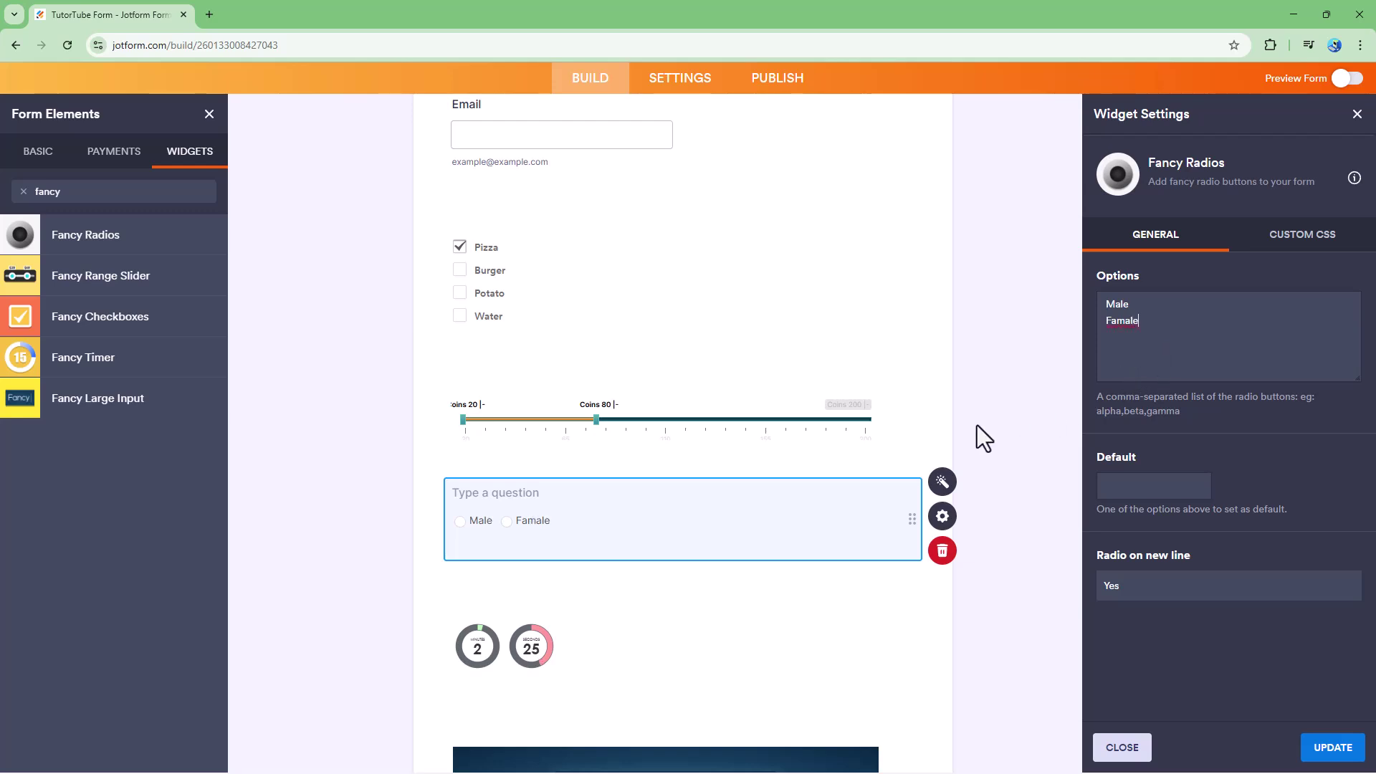
pyautogui.rightClick(1138, 321)
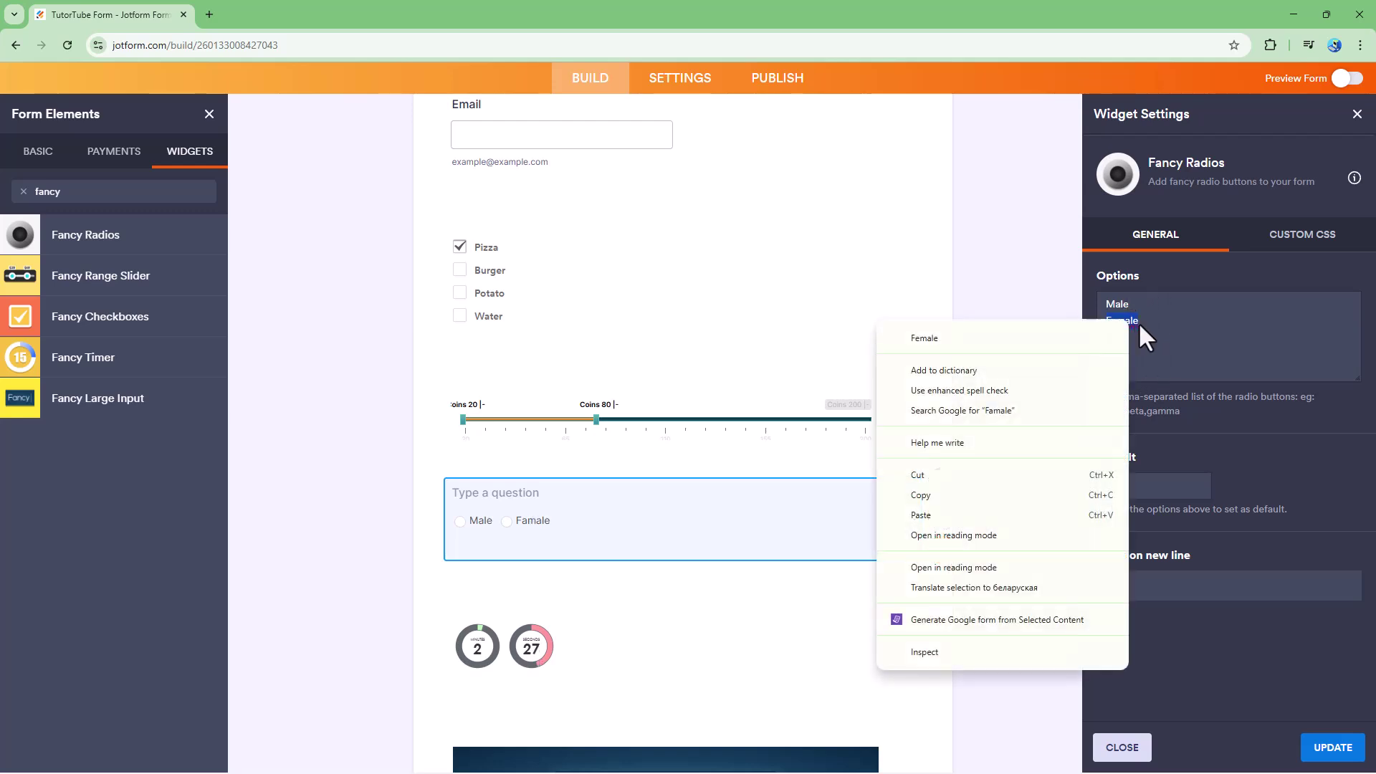
pyautogui.click(1068, 341)
# Step: Title the radio question "Select your gender", try No for Radio on new line, and set it back to Yes
pyautogui.click(528, 492)
pyautogui.write('Select your gender')
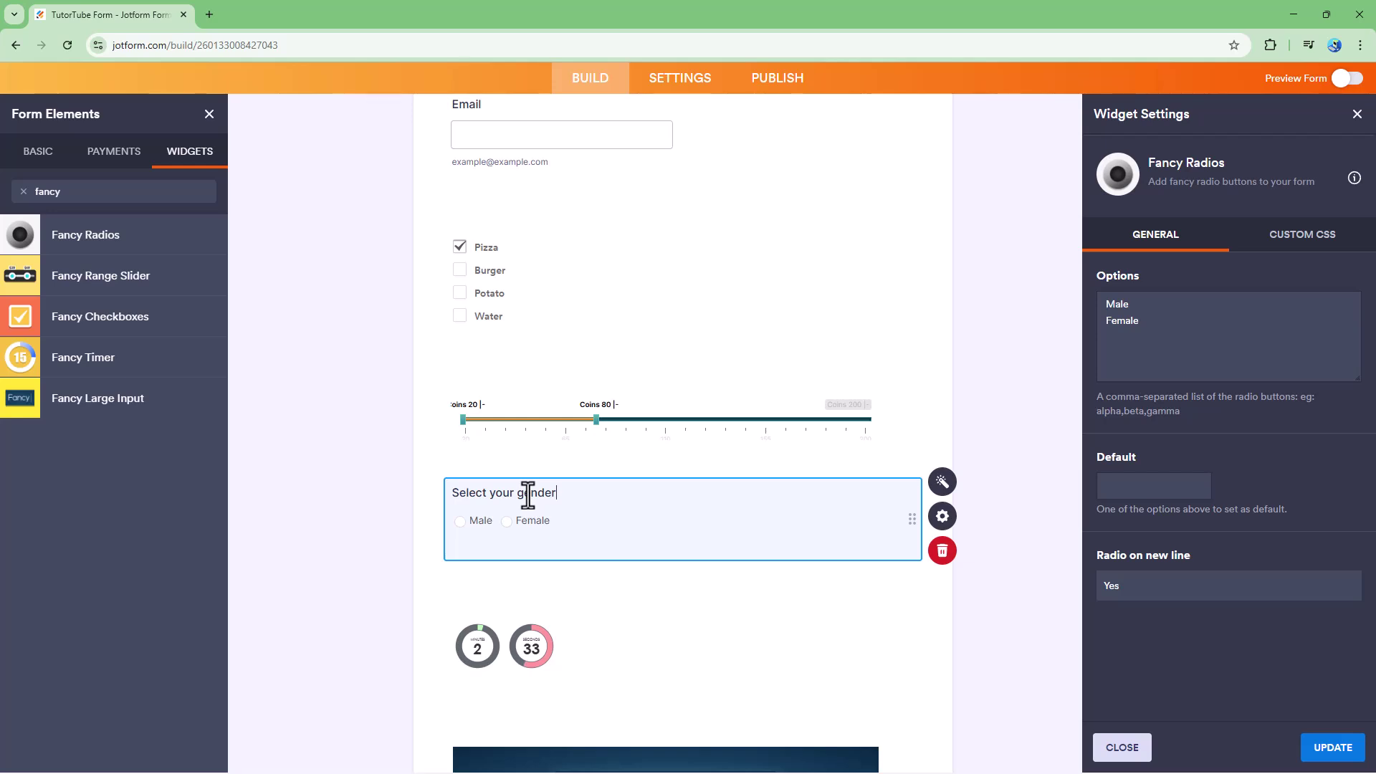
pyautogui.click(1173, 579)
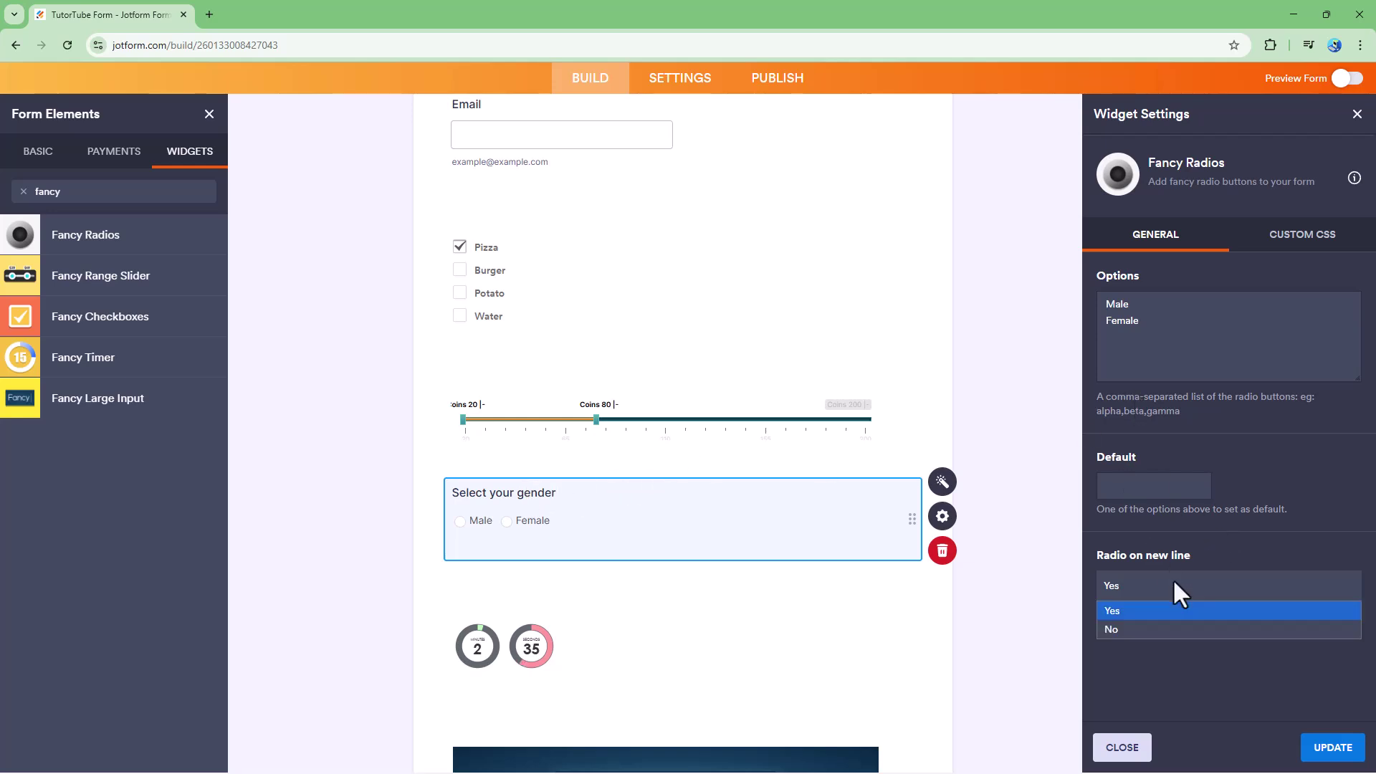
pyautogui.click(1151, 631)
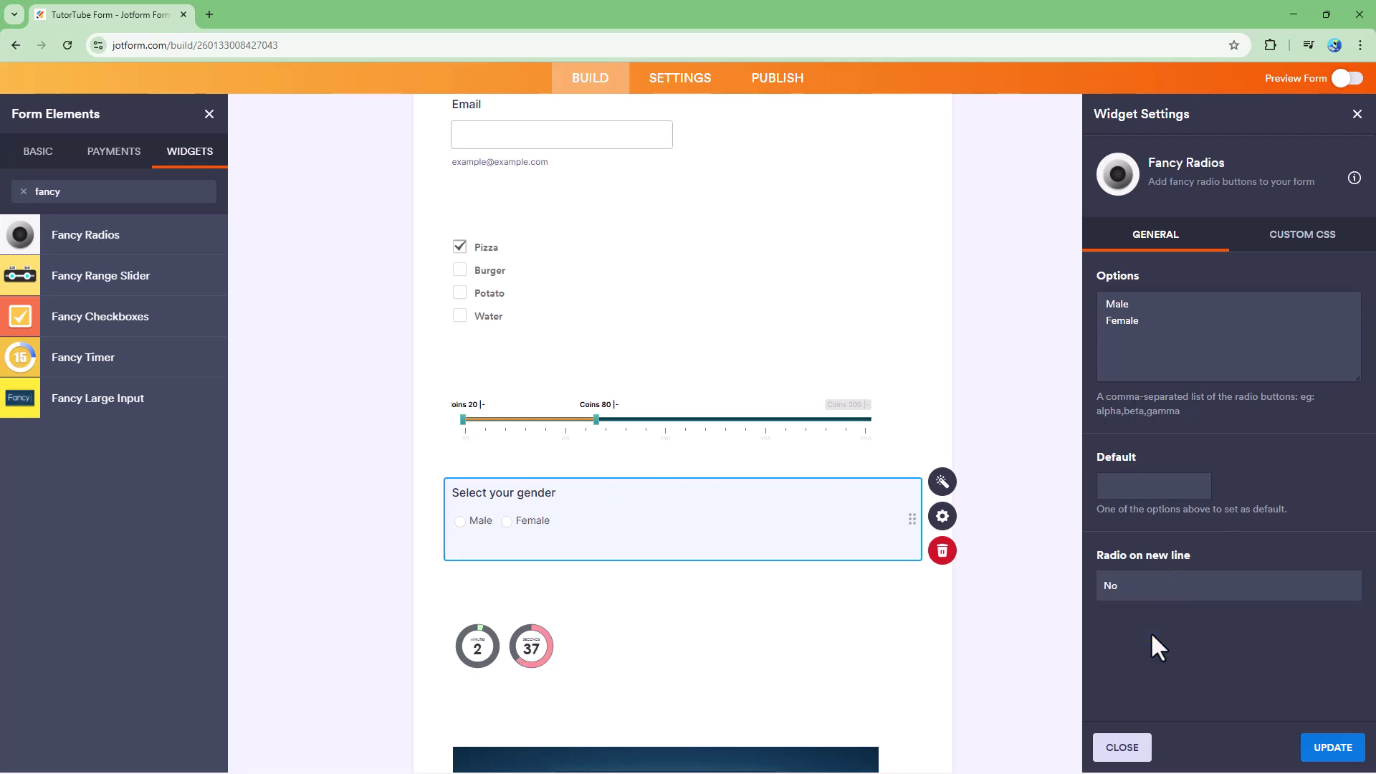
pyautogui.click(1138, 586)
pyautogui.click(1131, 625)
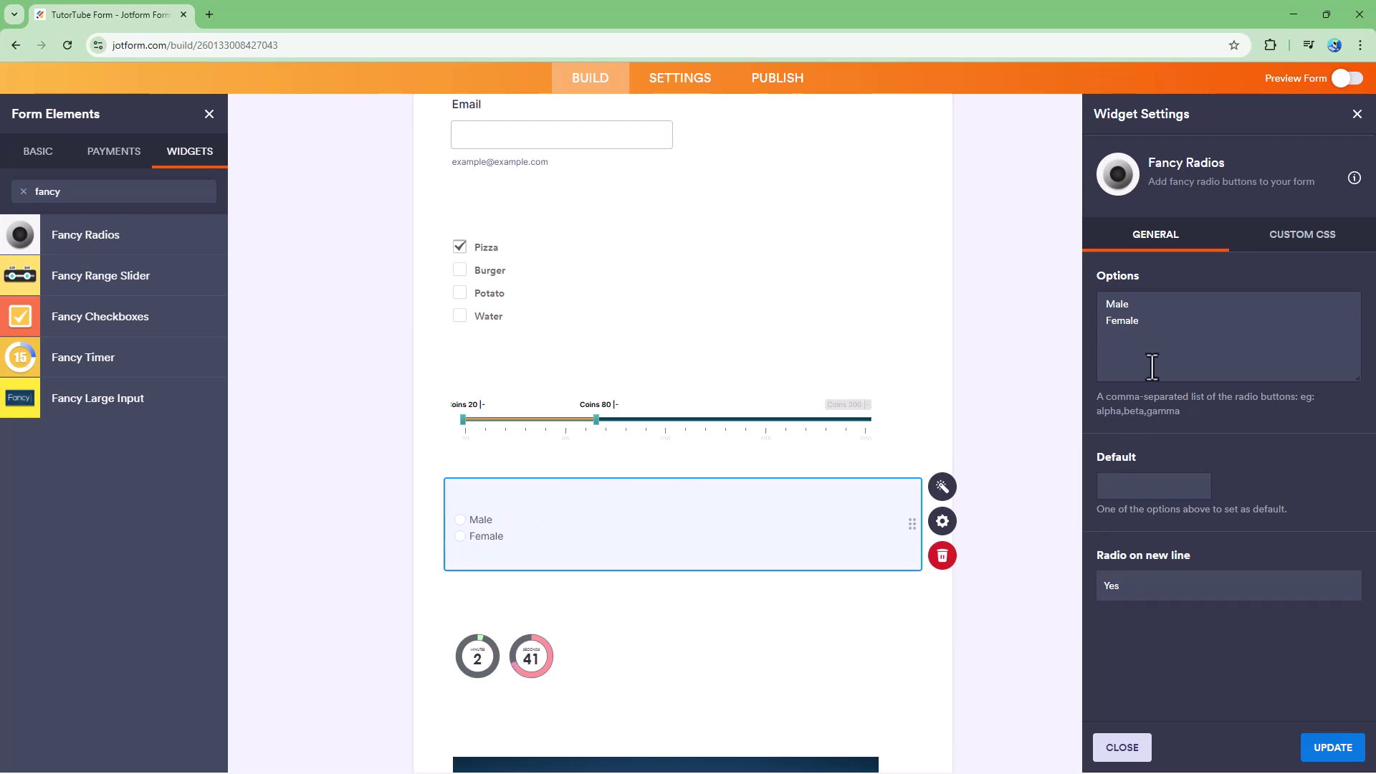
# Step: Retitle the radio question "Select Your Gender" and save the Fancy Radios settings
pyautogui.click(478, 492)
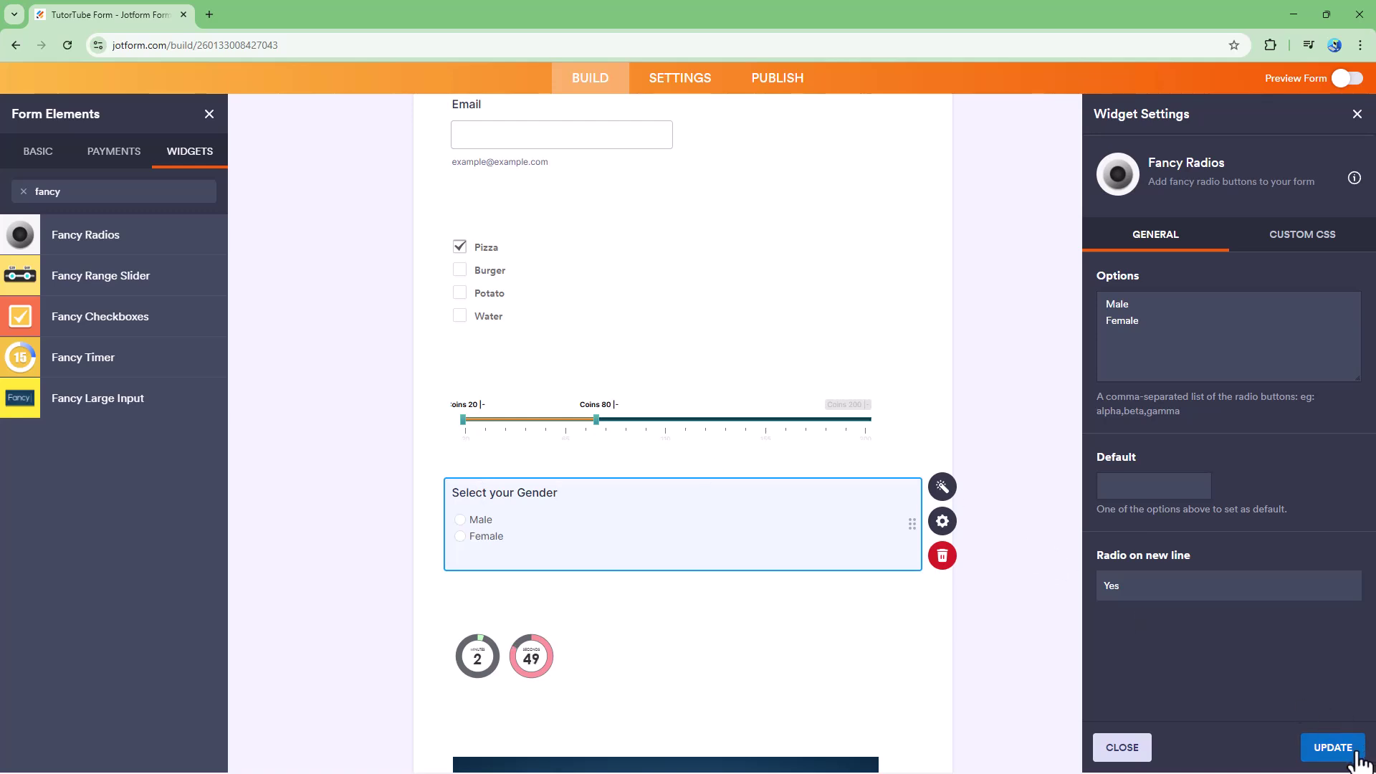
pyautogui.click(1319, 749)
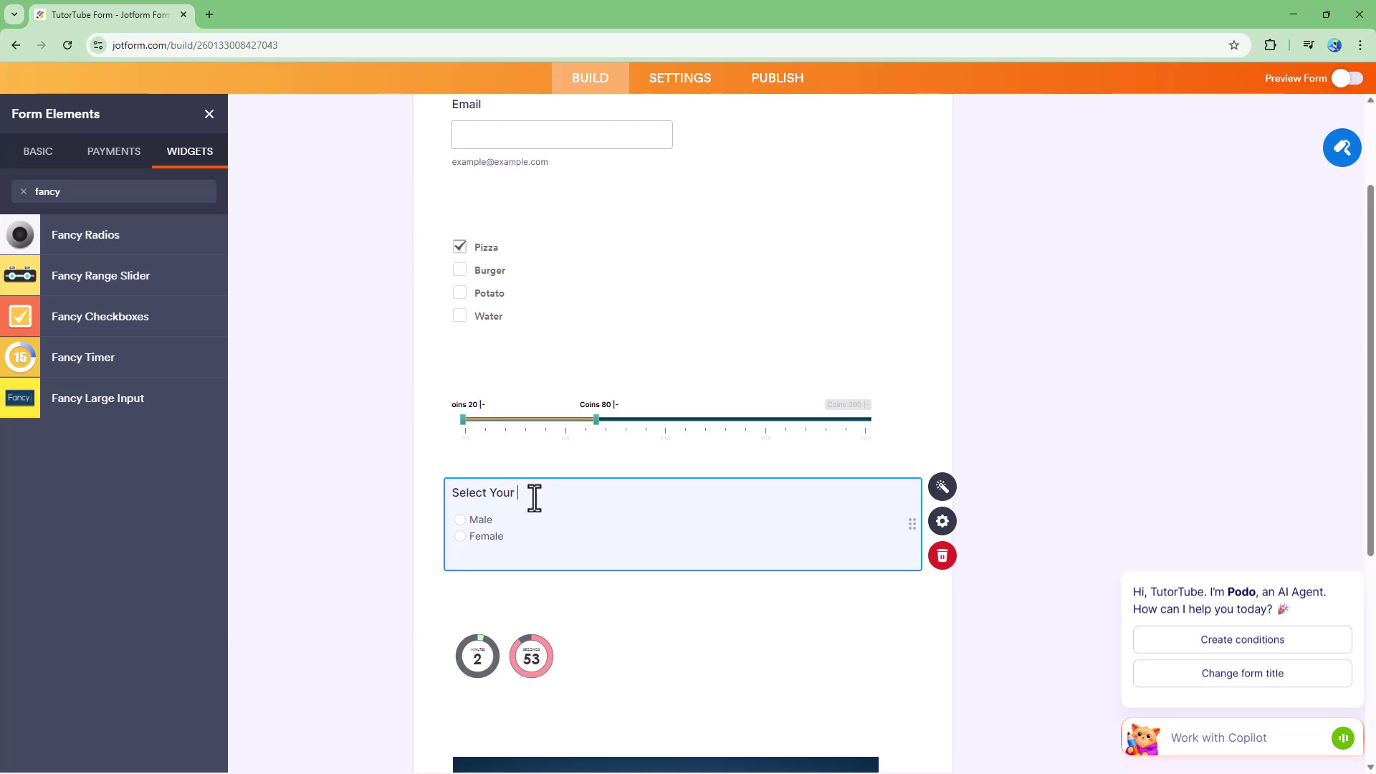
pyautogui.write('er')
# Step: Try the green yellow theme on the Fancy Timer, choose Yellow-green circle instead, and save the settings
pyautogui.click(604, 597)
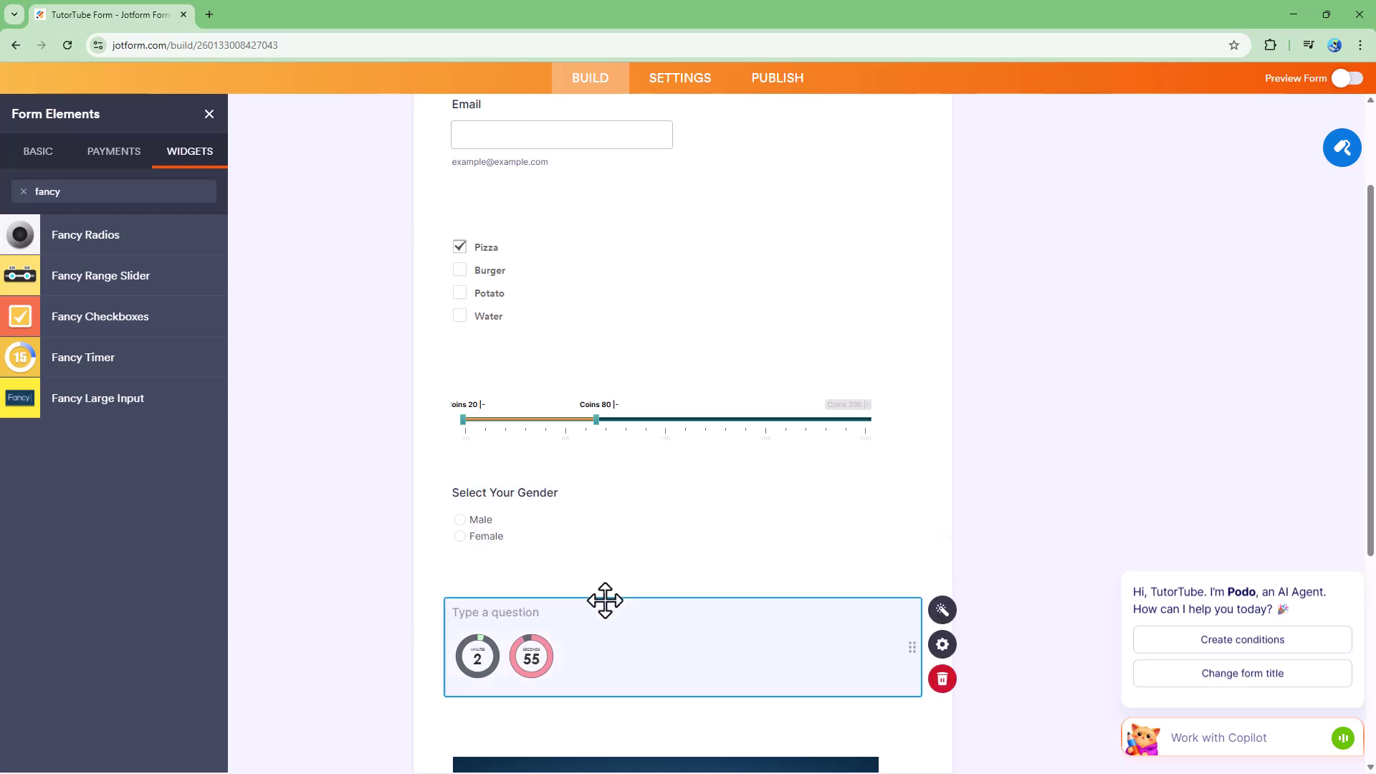
pyautogui.scroll(-2, 572, 599)
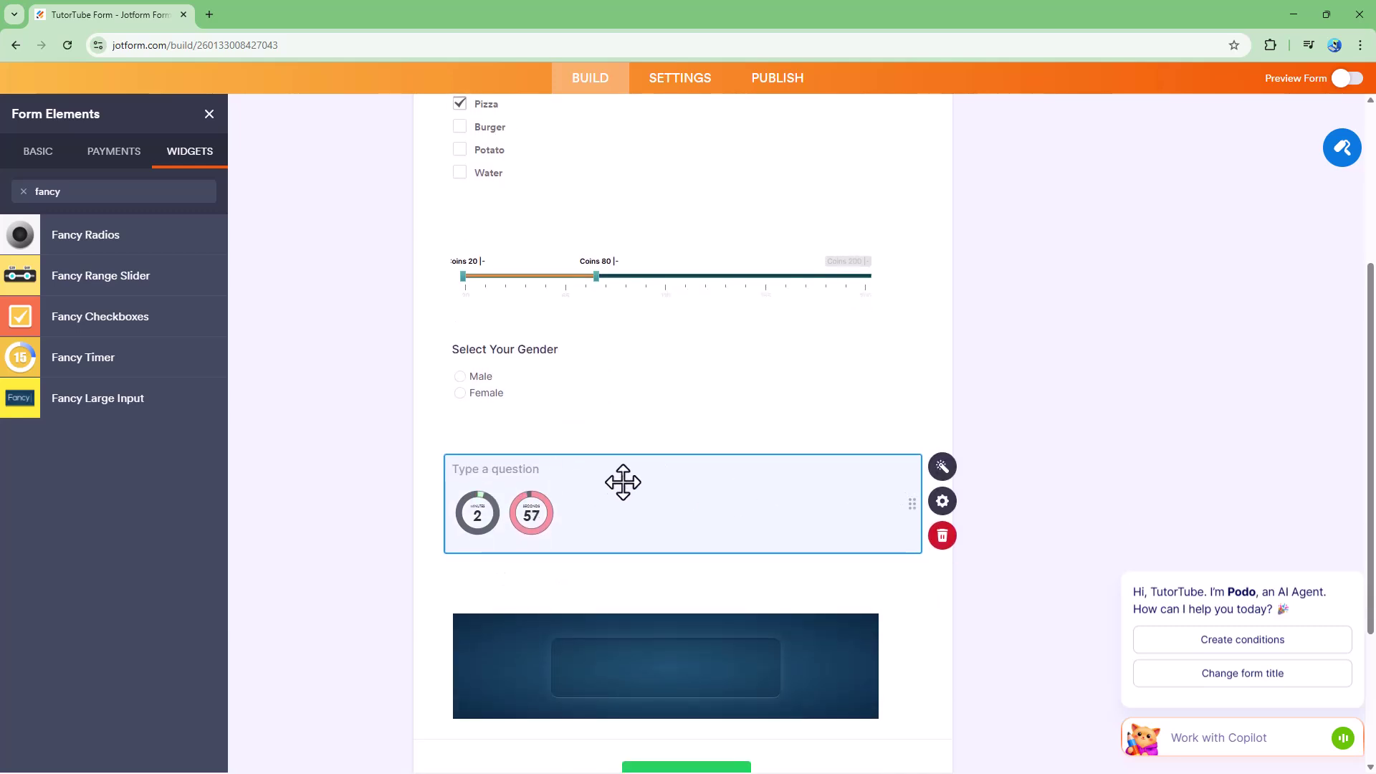
pyautogui.click(950, 479)
pyautogui.click(1137, 307)
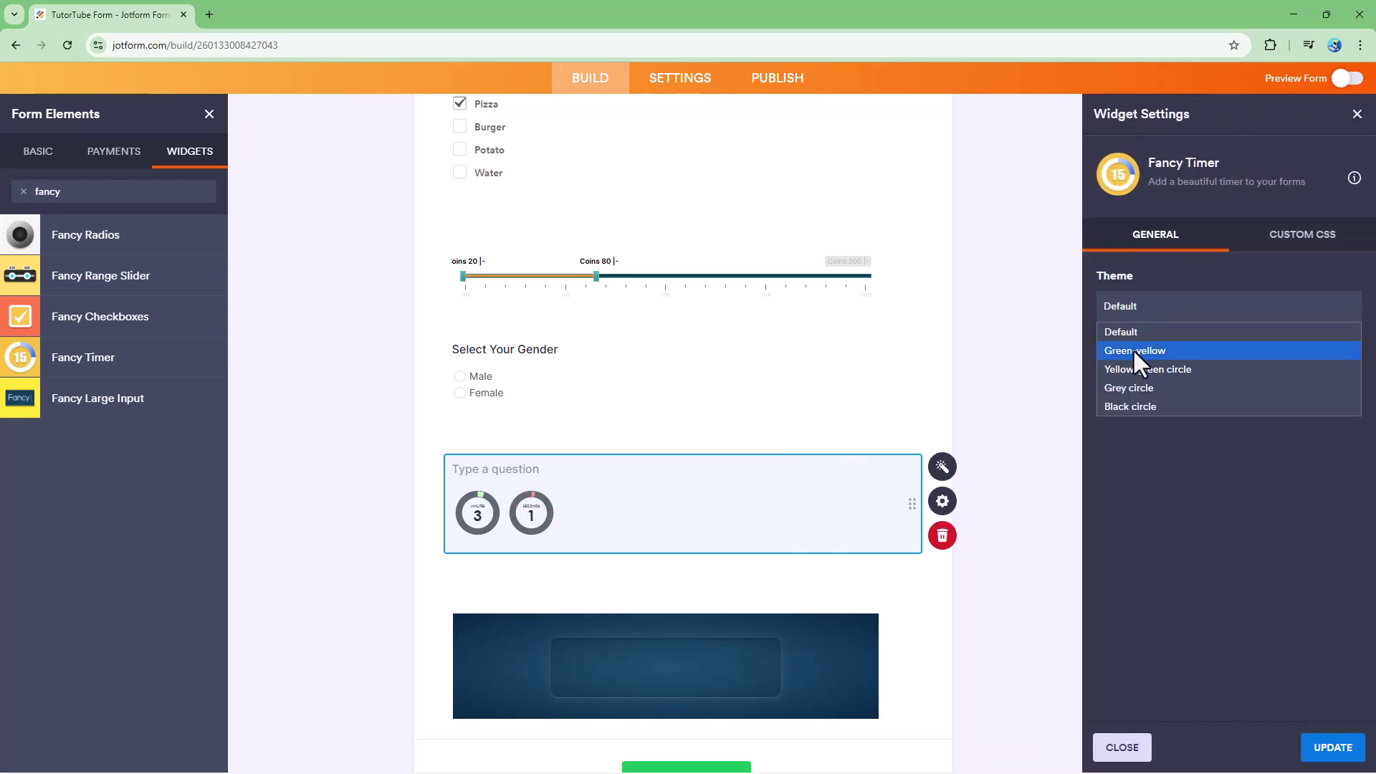
pyautogui.click(1133, 348)
pyautogui.click(1145, 319)
pyautogui.click(1143, 370)
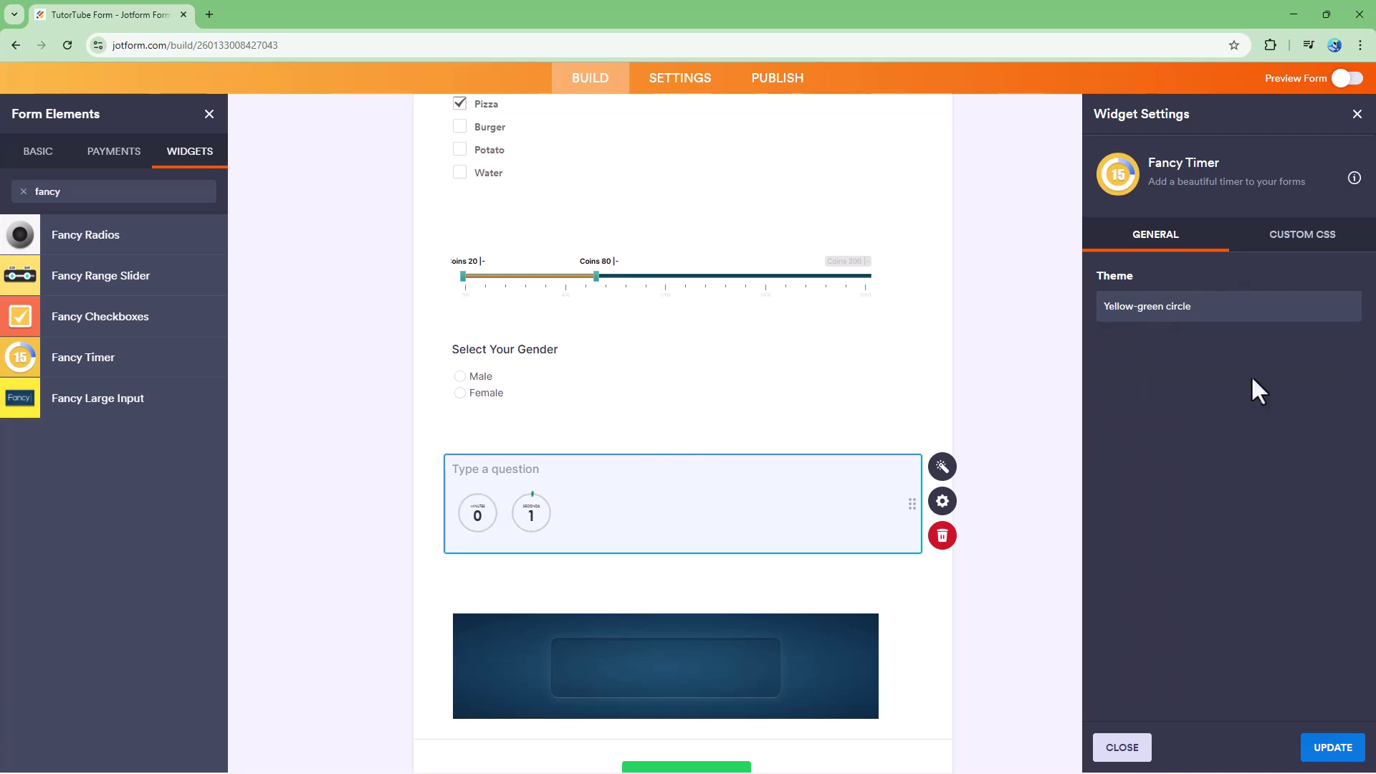
pyautogui.click(1324, 747)
# Step: Check the question properties and widget settings of the Fancy Large Input and close them
pyautogui.click(772, 688)
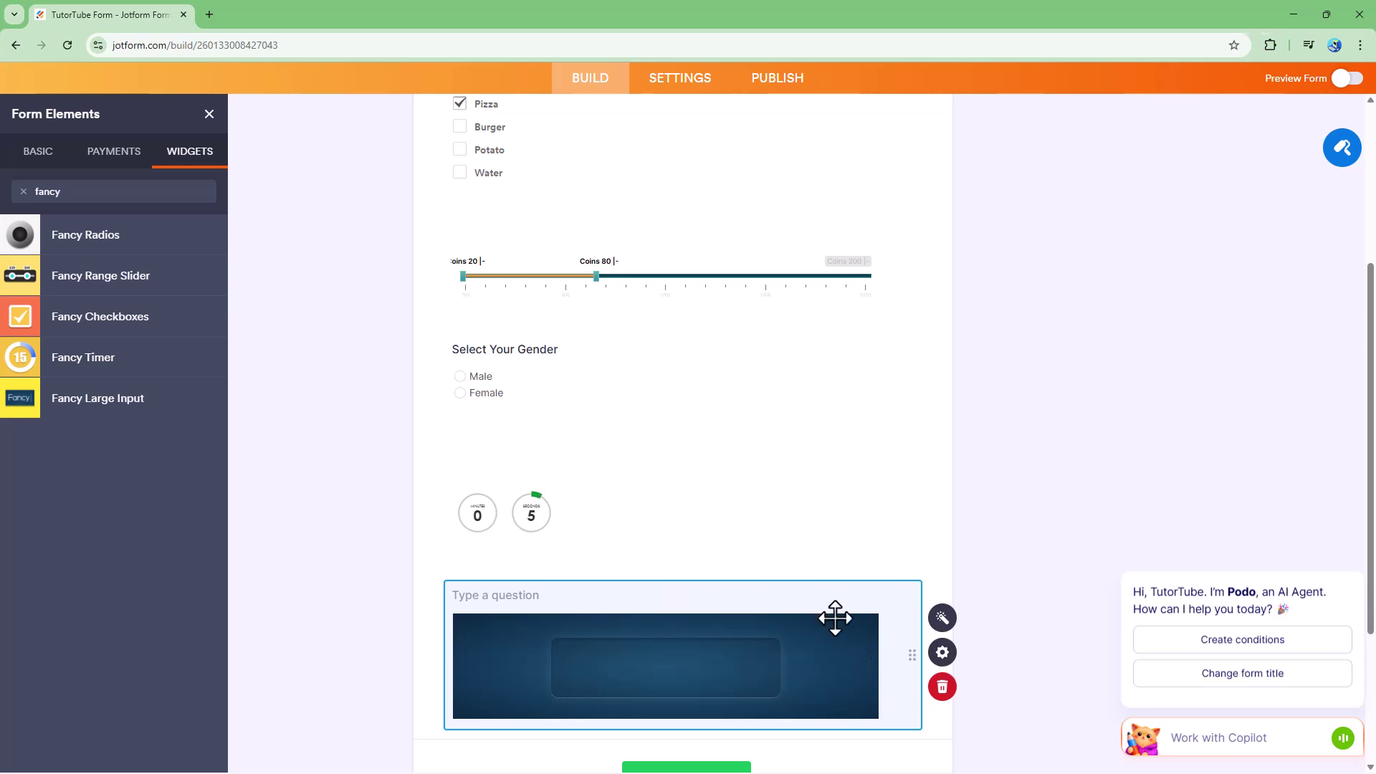
pyautogui.click(943, 653)
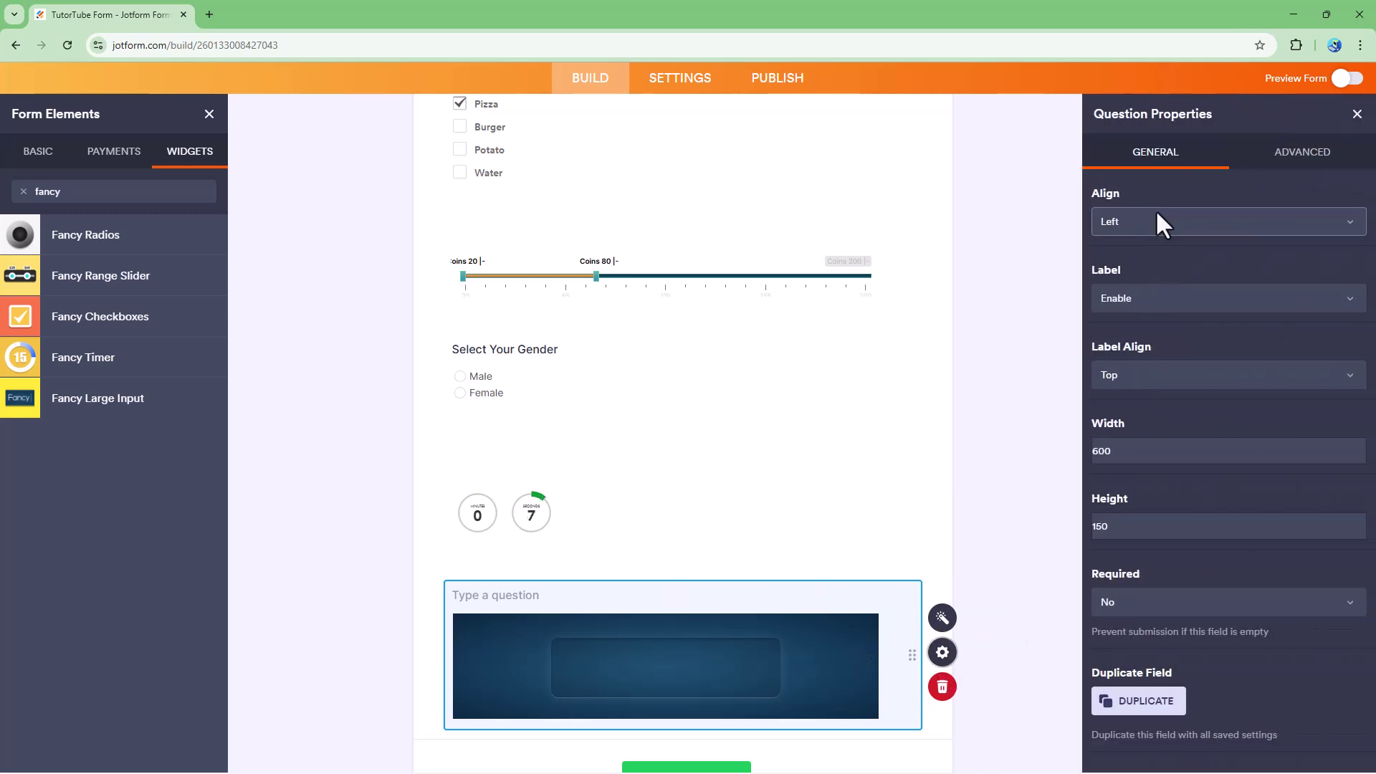
pyautogui.click(942, 649)
pyautogui.click(941, 629)
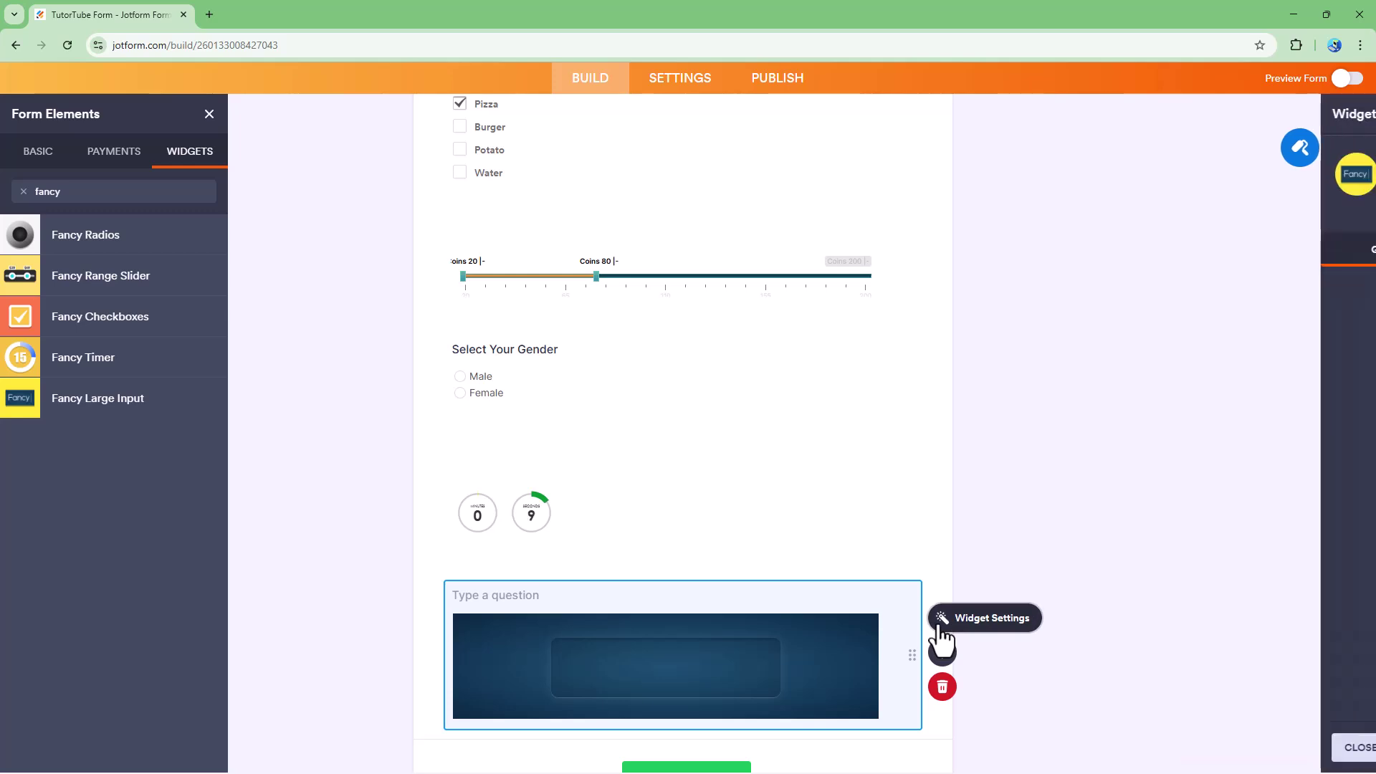
pyautogui.click(1281, 258)
pyautogui.click(1161, 259)
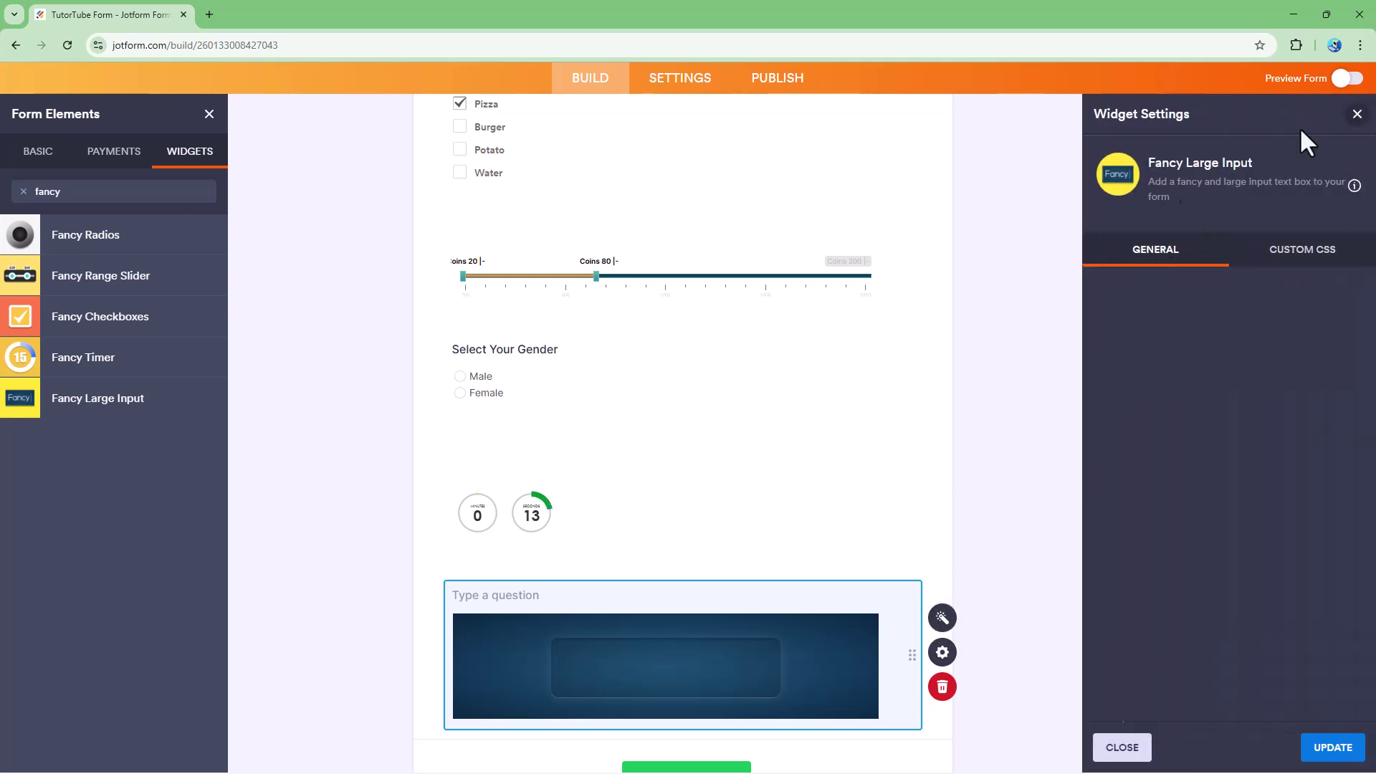
pyautogui.click(1356, 117)
# Step: Title the Fancy Large Input question "Enter your Age"
pyautogui.write('Enter your Age')
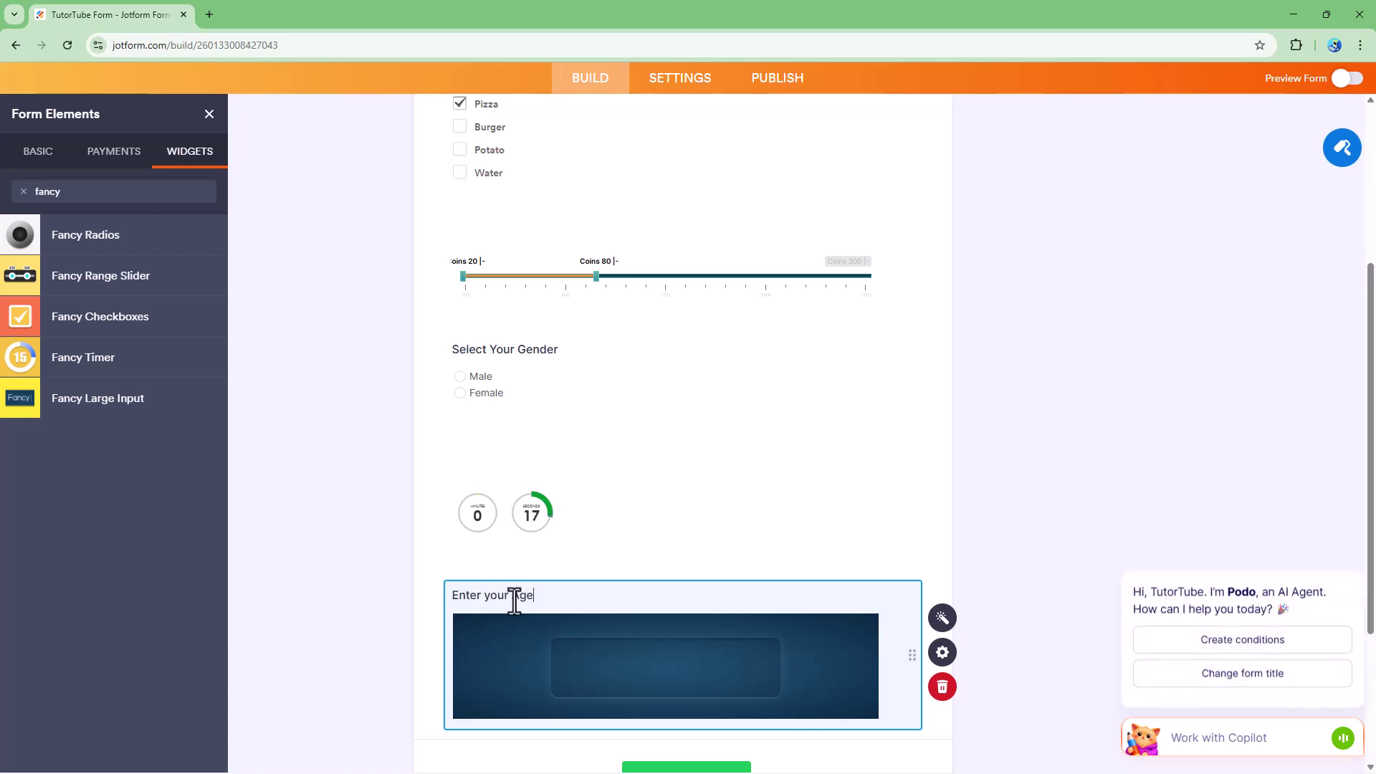
pyautogui.scroll(-3, 645, 476)
pyautogui.click(1041, 459)
# Step: Preview the form and tick Burger, Potato and Water in the checkbox list
pyautogui.scroll(5, 1025, 457)
pyautogui.scroll(-5, 1021, 456)
pyautogui.scroll(7, 642, 532)
pyautogui.scroll(-4, 752, 501)
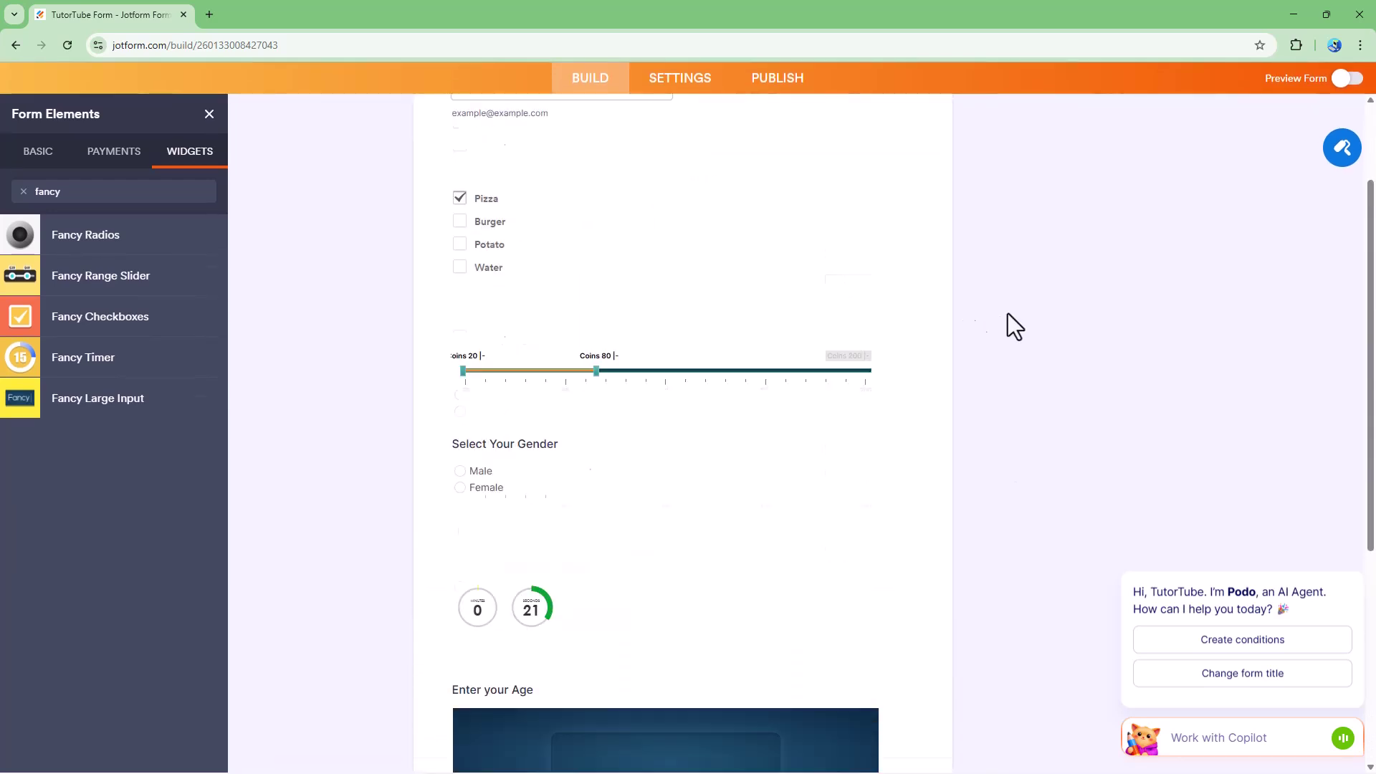
pyautogui.scroll(5, 977, 329)
pyautogui.click(1350, 123)
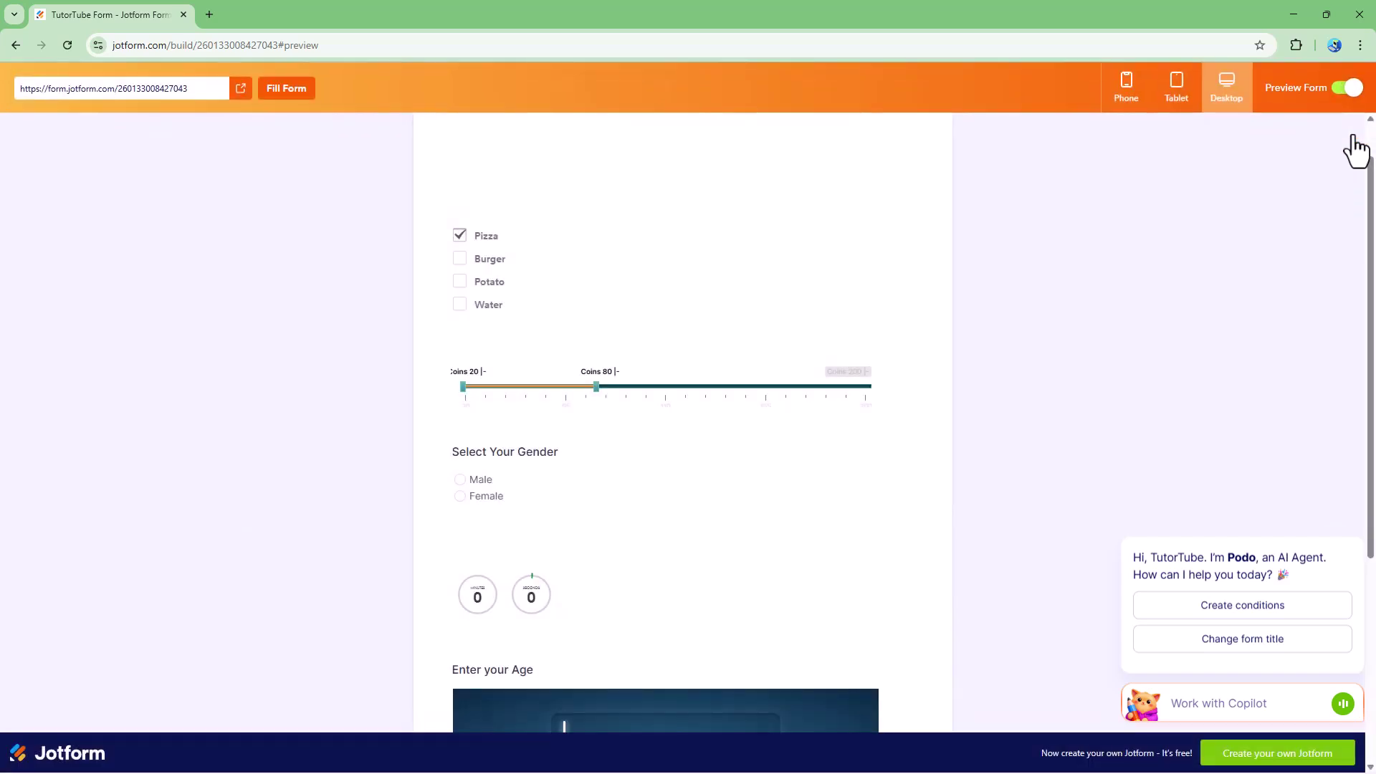
pyautogui.click(460, 281)
pyautogui.click(461, 305)
# Step: Set the range slider to Coins 60 through Coins 130 and select Female as the gender
pyautogui.moveTo(462, 387); pyautogui.dragTo(592, 395)
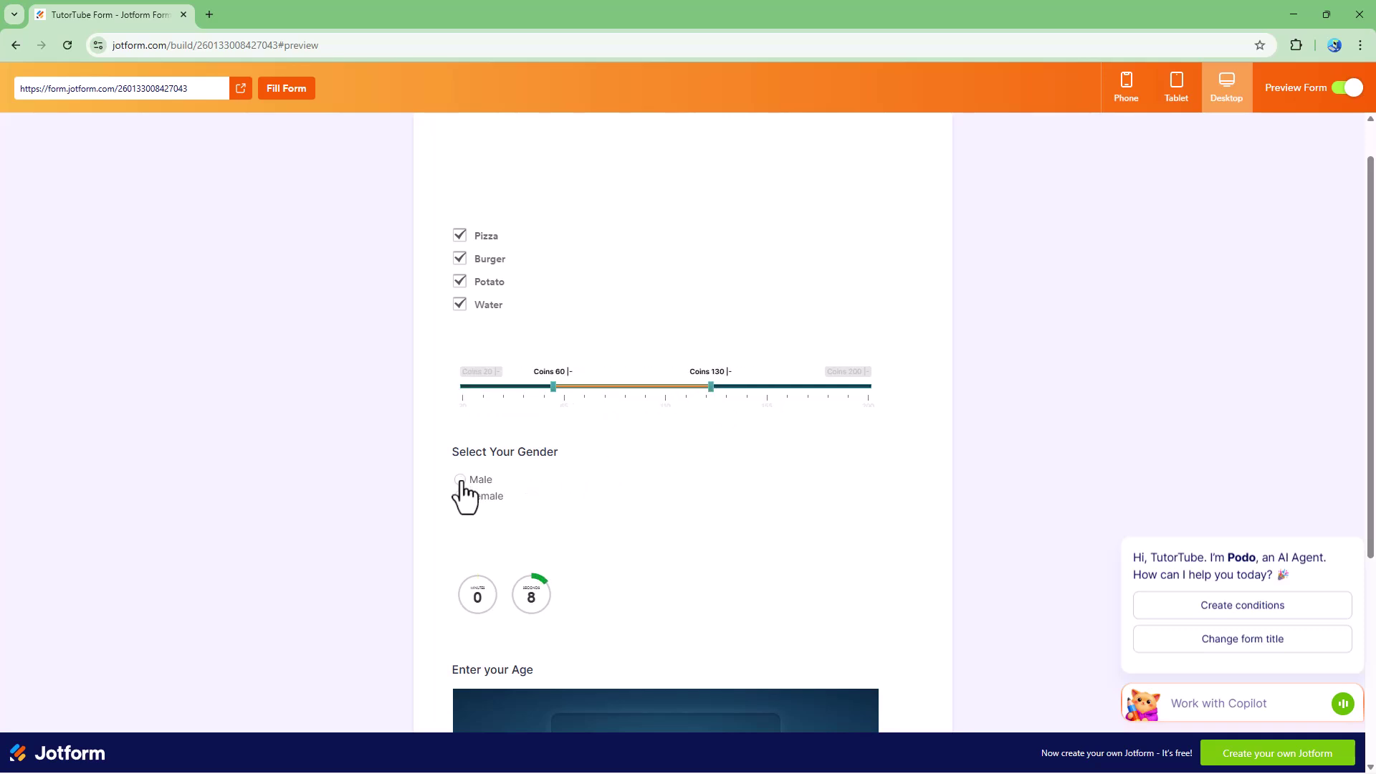
pyautogui.click(494, 502)
# Step: Enter 35 in the large age input of the previewed form
pyautogui.scroll(-3, 495, 502)
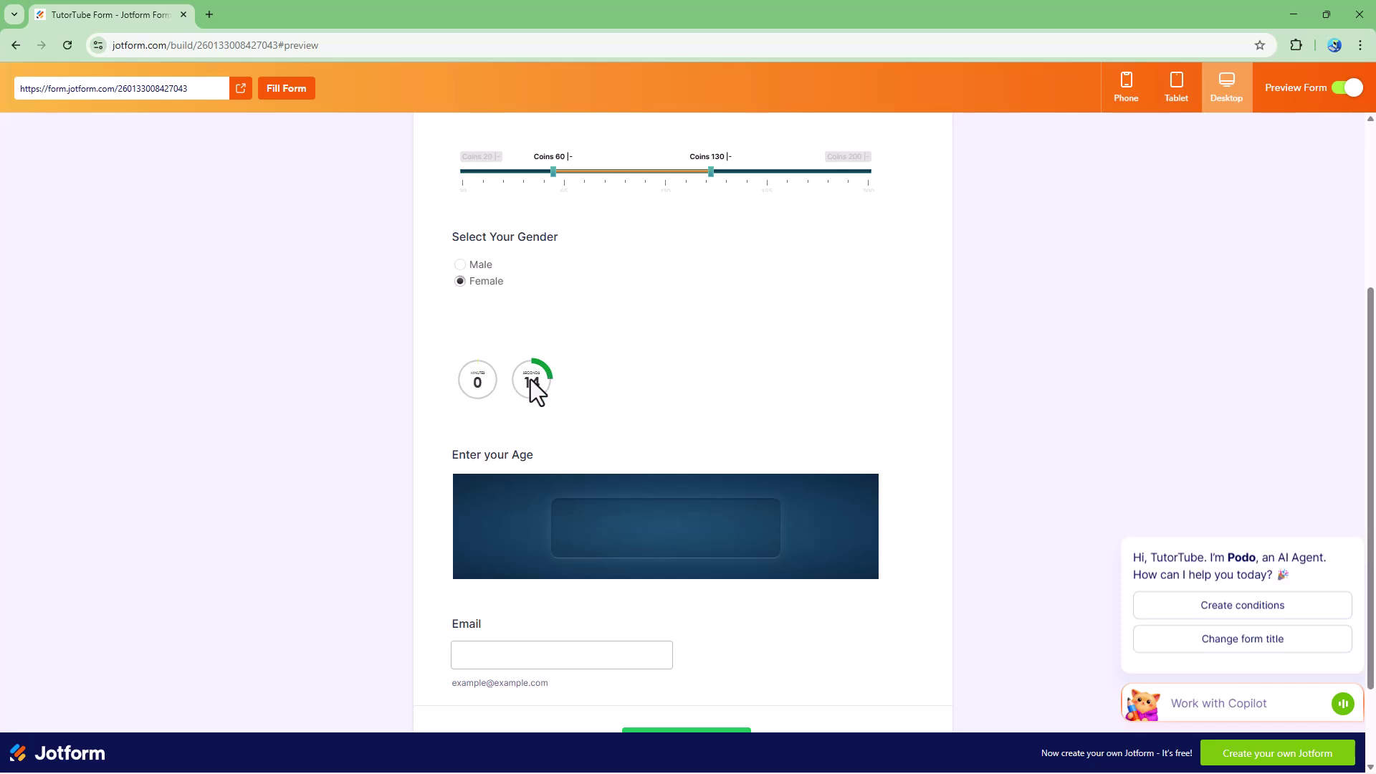
pyautogui.scroll(3, 492, 475)
pyautogui.scroll(-5, 492, 475)
pyautogui.click(678, 423)
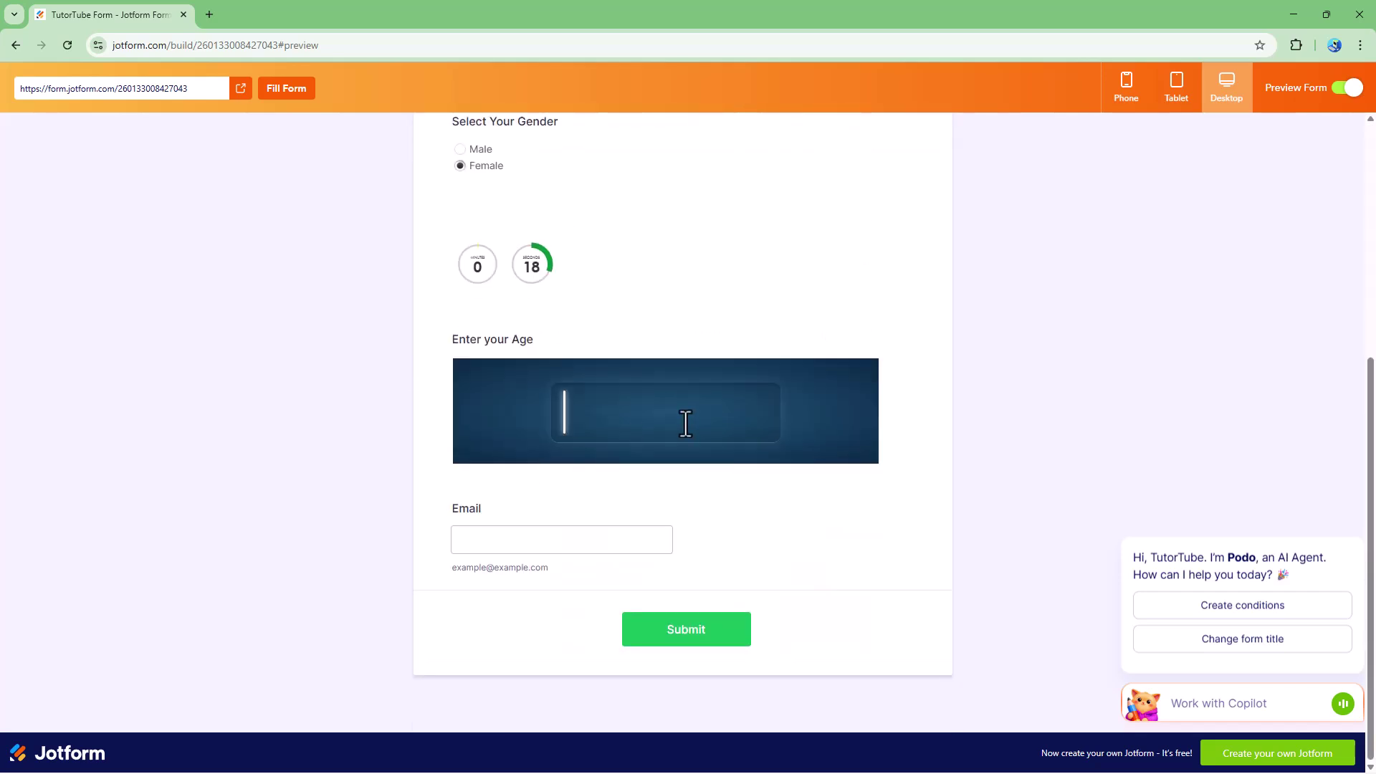
pyautogui.write('35')
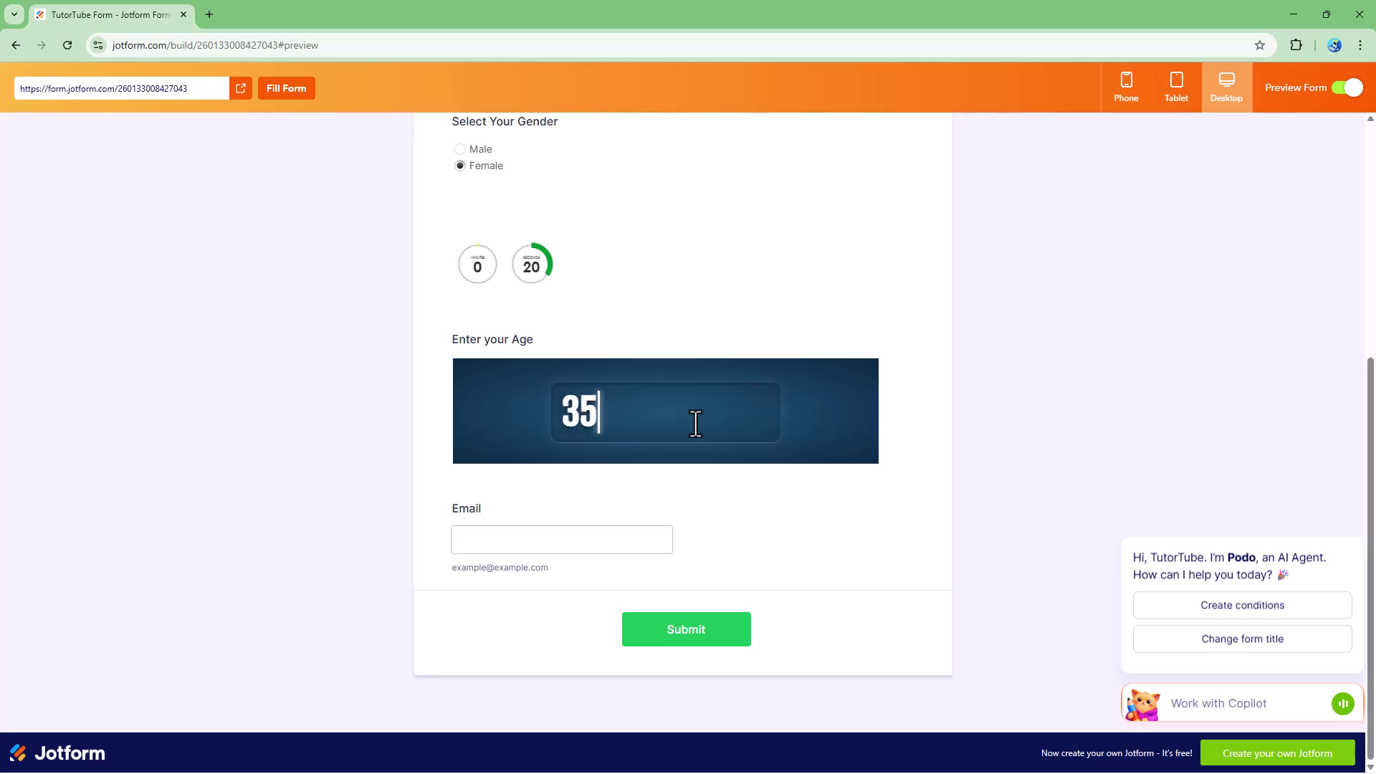